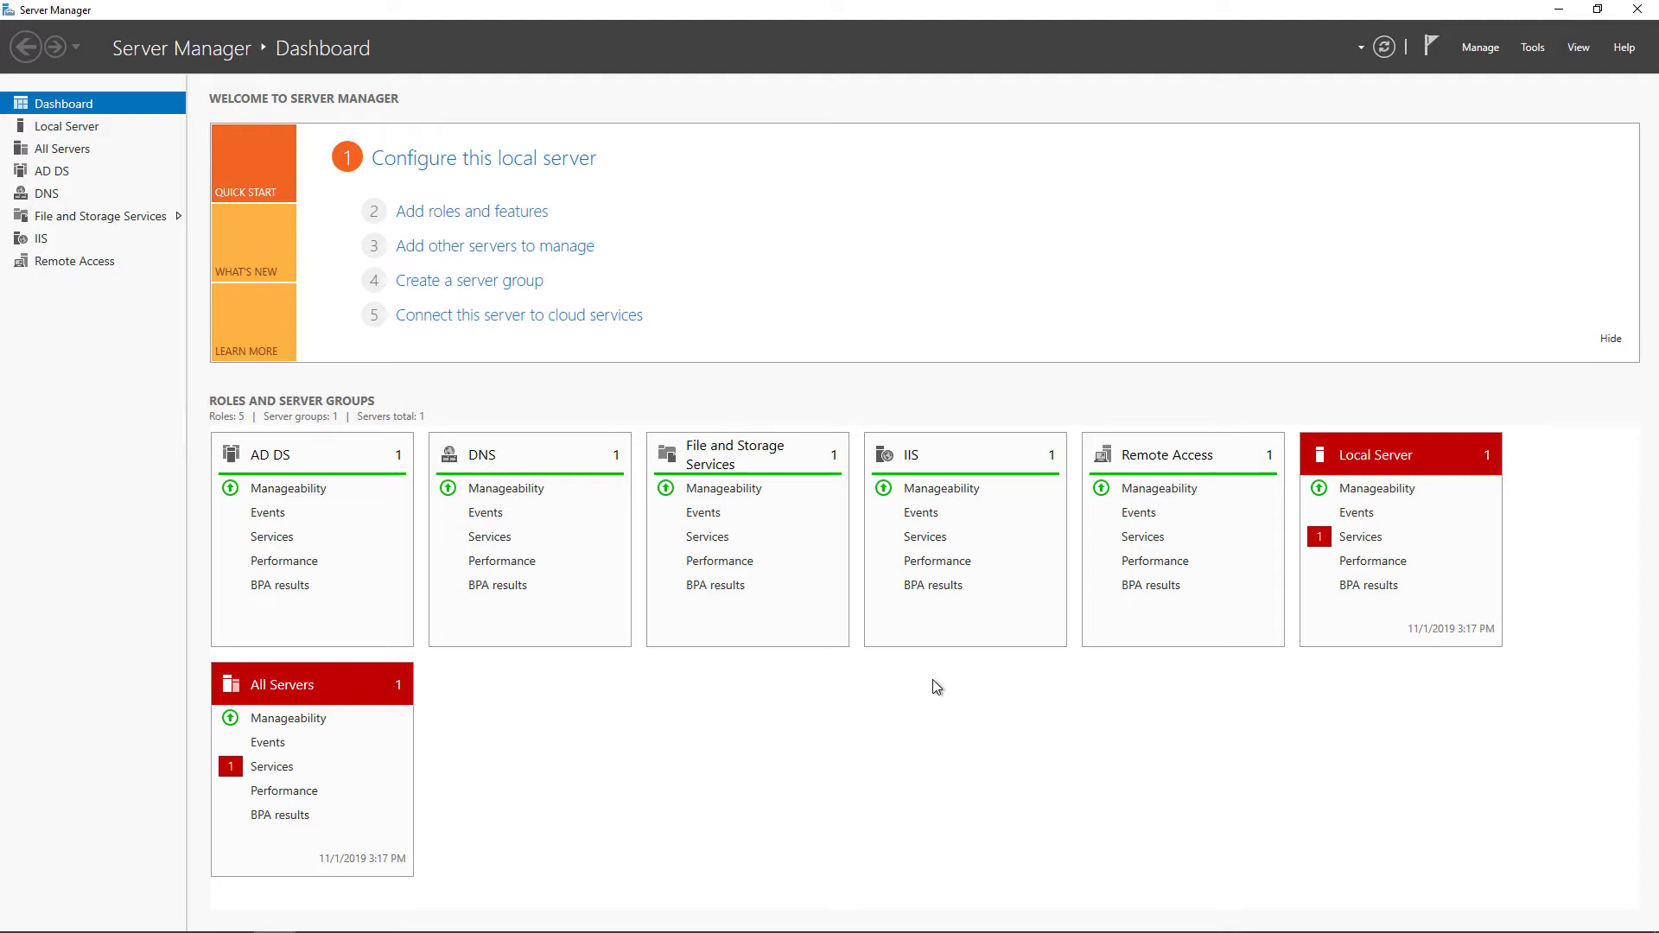
Launch Active Directory Administrative Center from Server Manager's Tools menu
left_click(1535, 48)
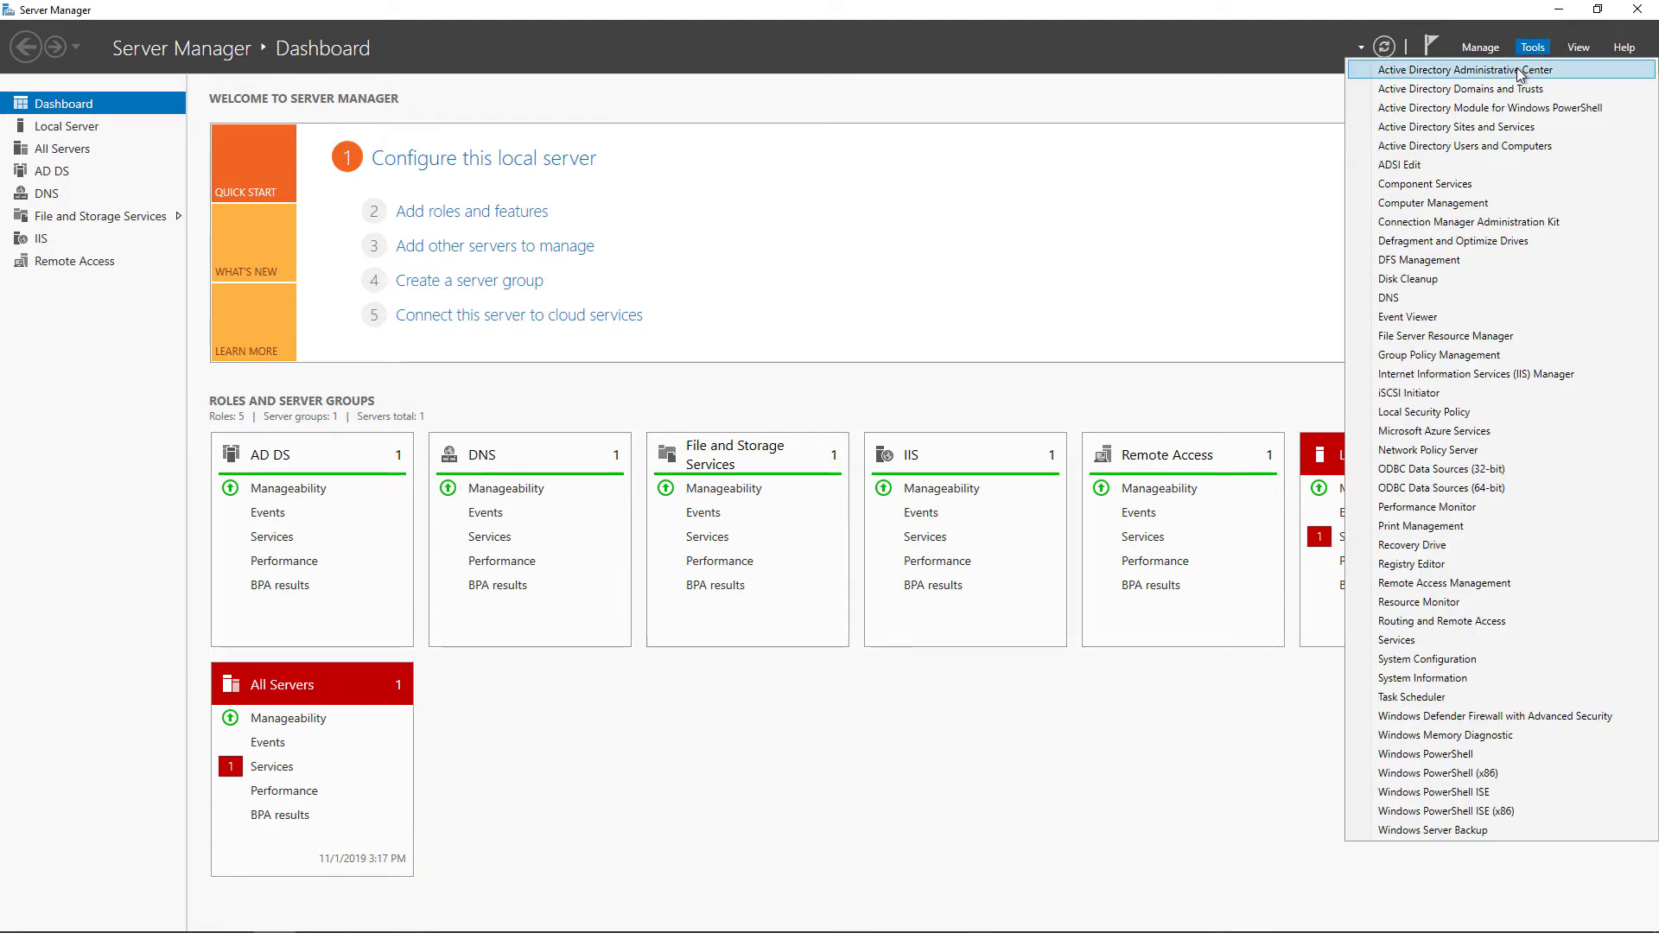
left_click(1520, 70)
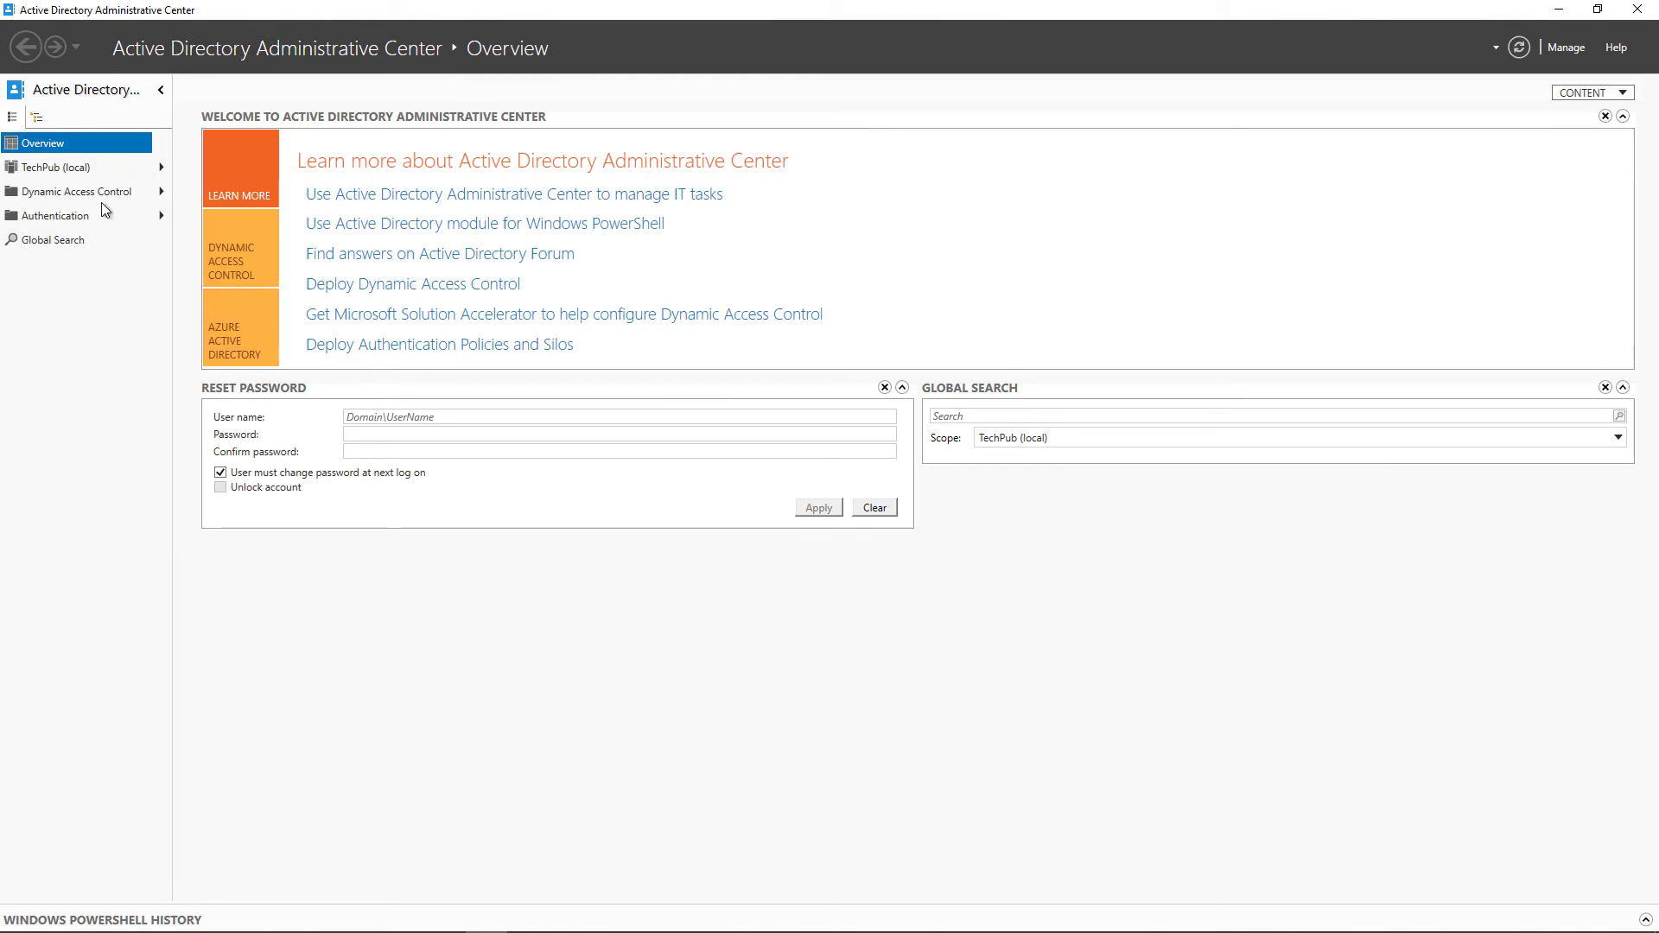
Open the TechPub (local) domain node to list its 16 containers
left_click(87, 169)
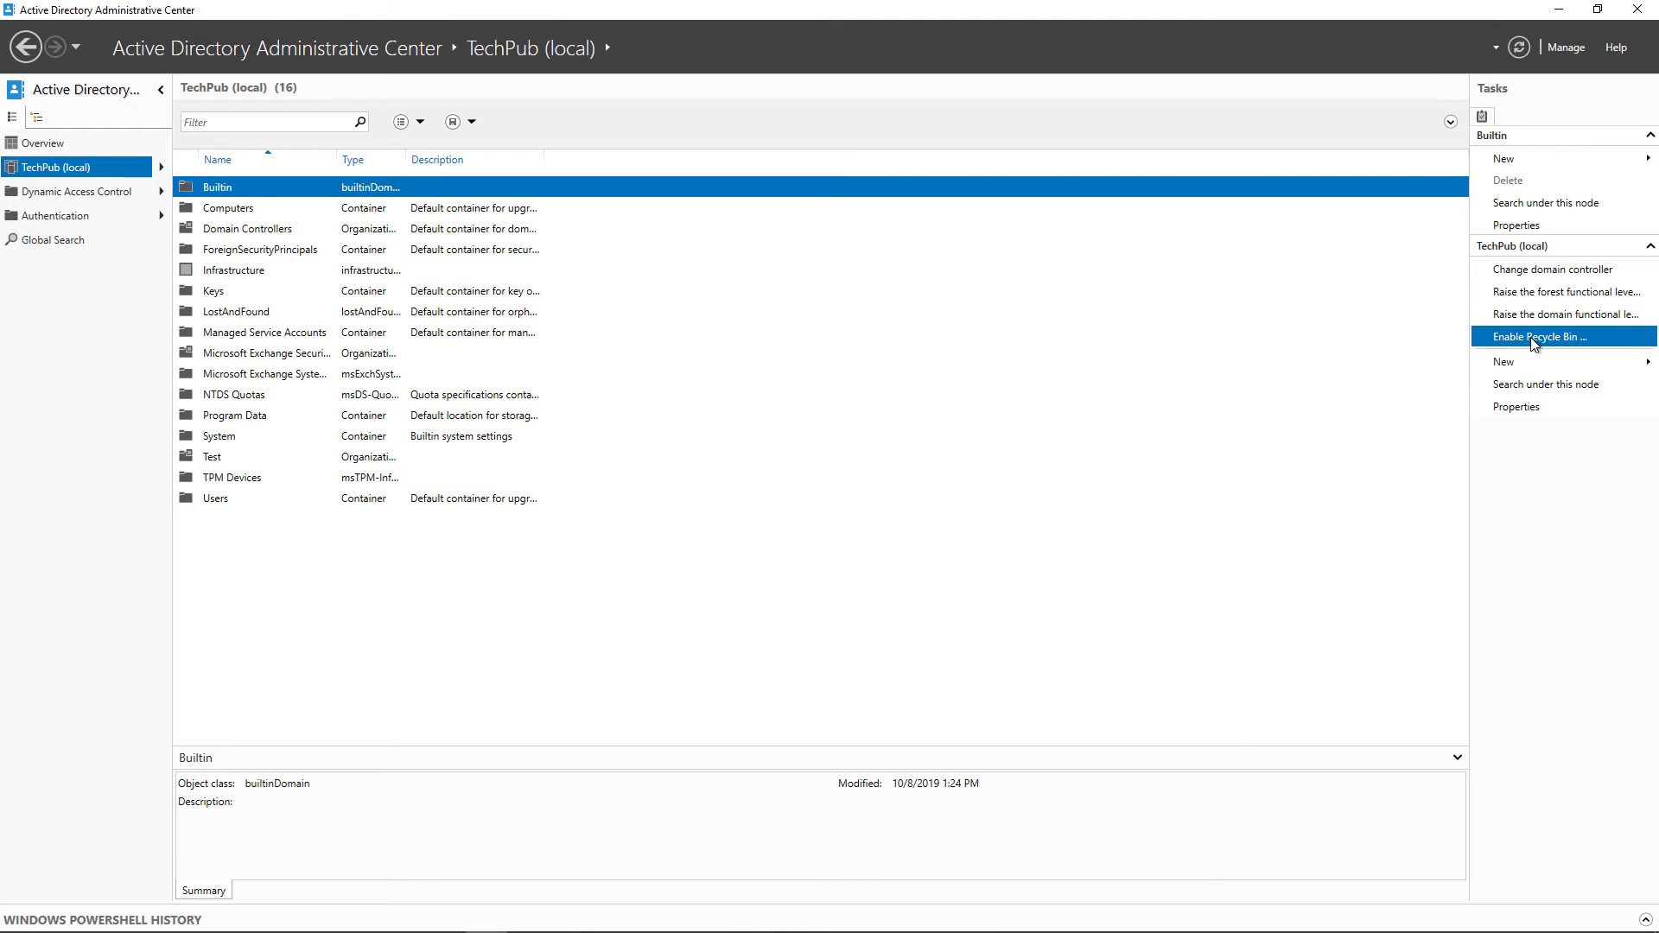
Begin enabling the Recycle Bin, then cancel the confirmation prompt
left_click(1535, 338)
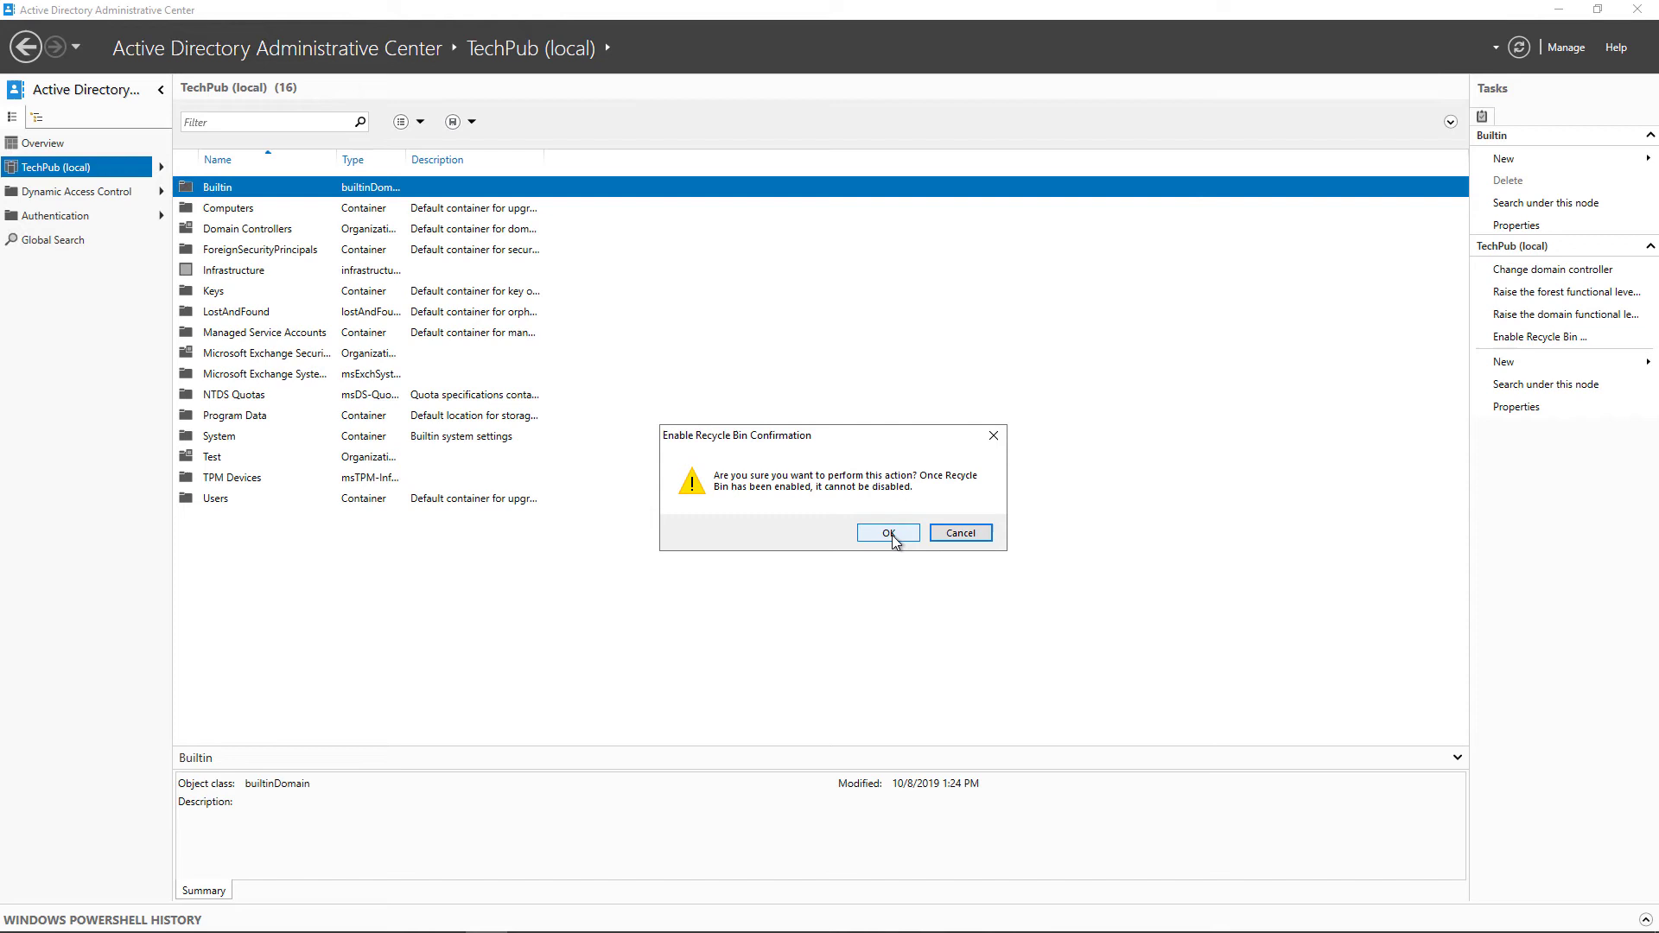
left_click(965, 535)
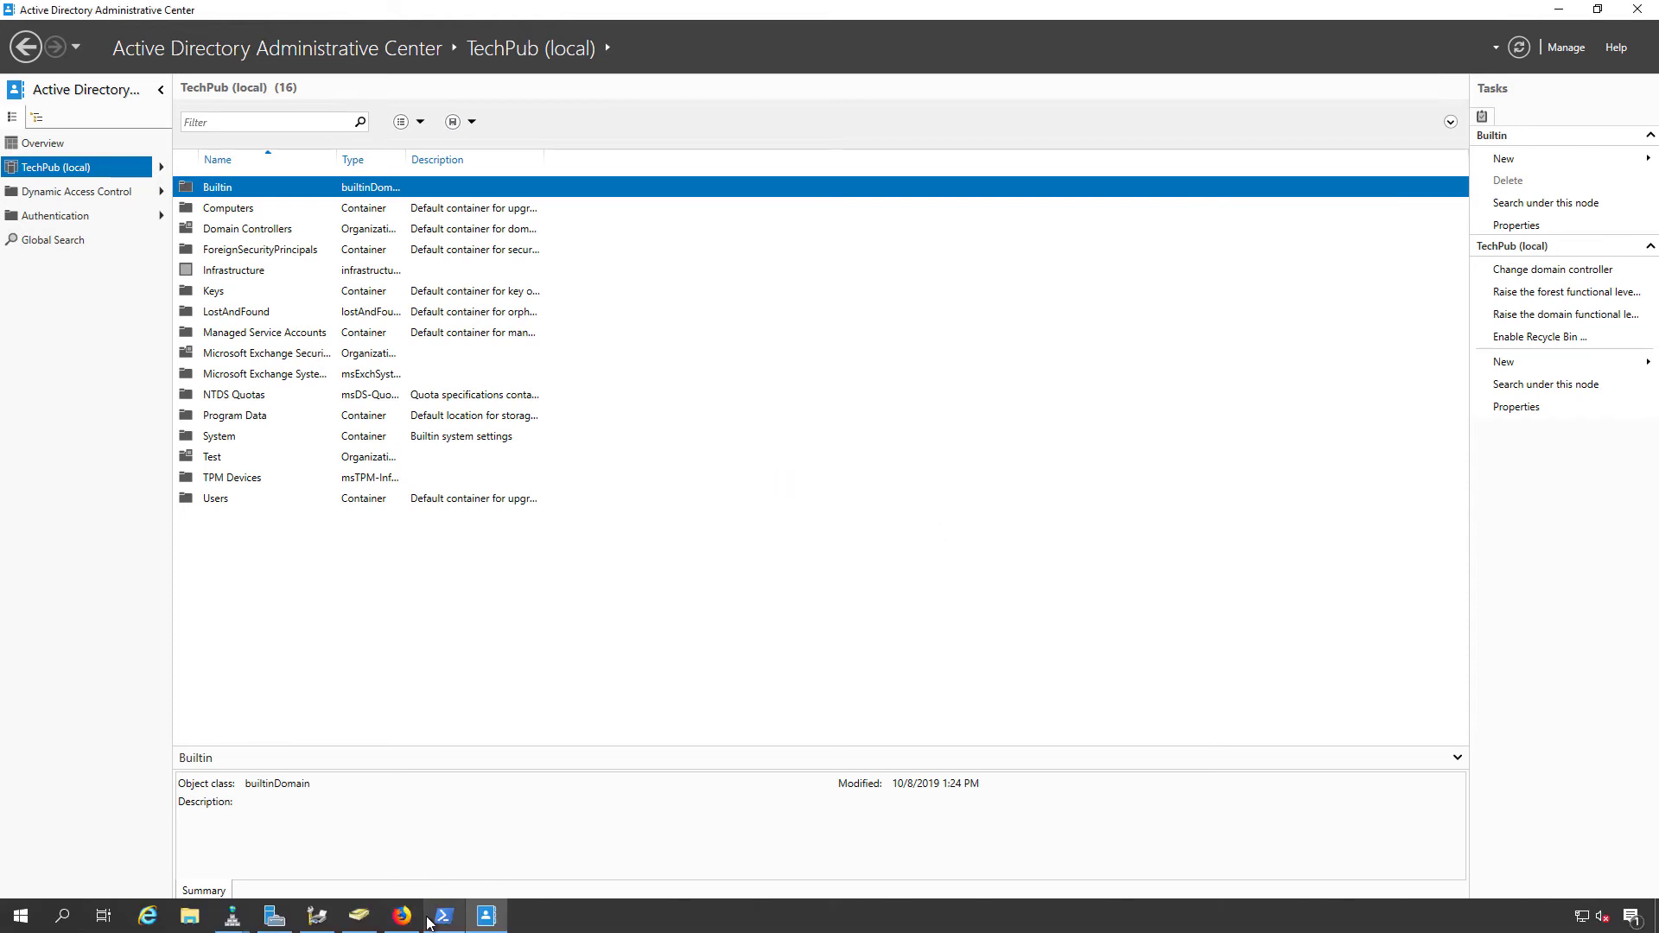
Start a new user in the Users container with full name and logon name Test
left_click(358, 917)
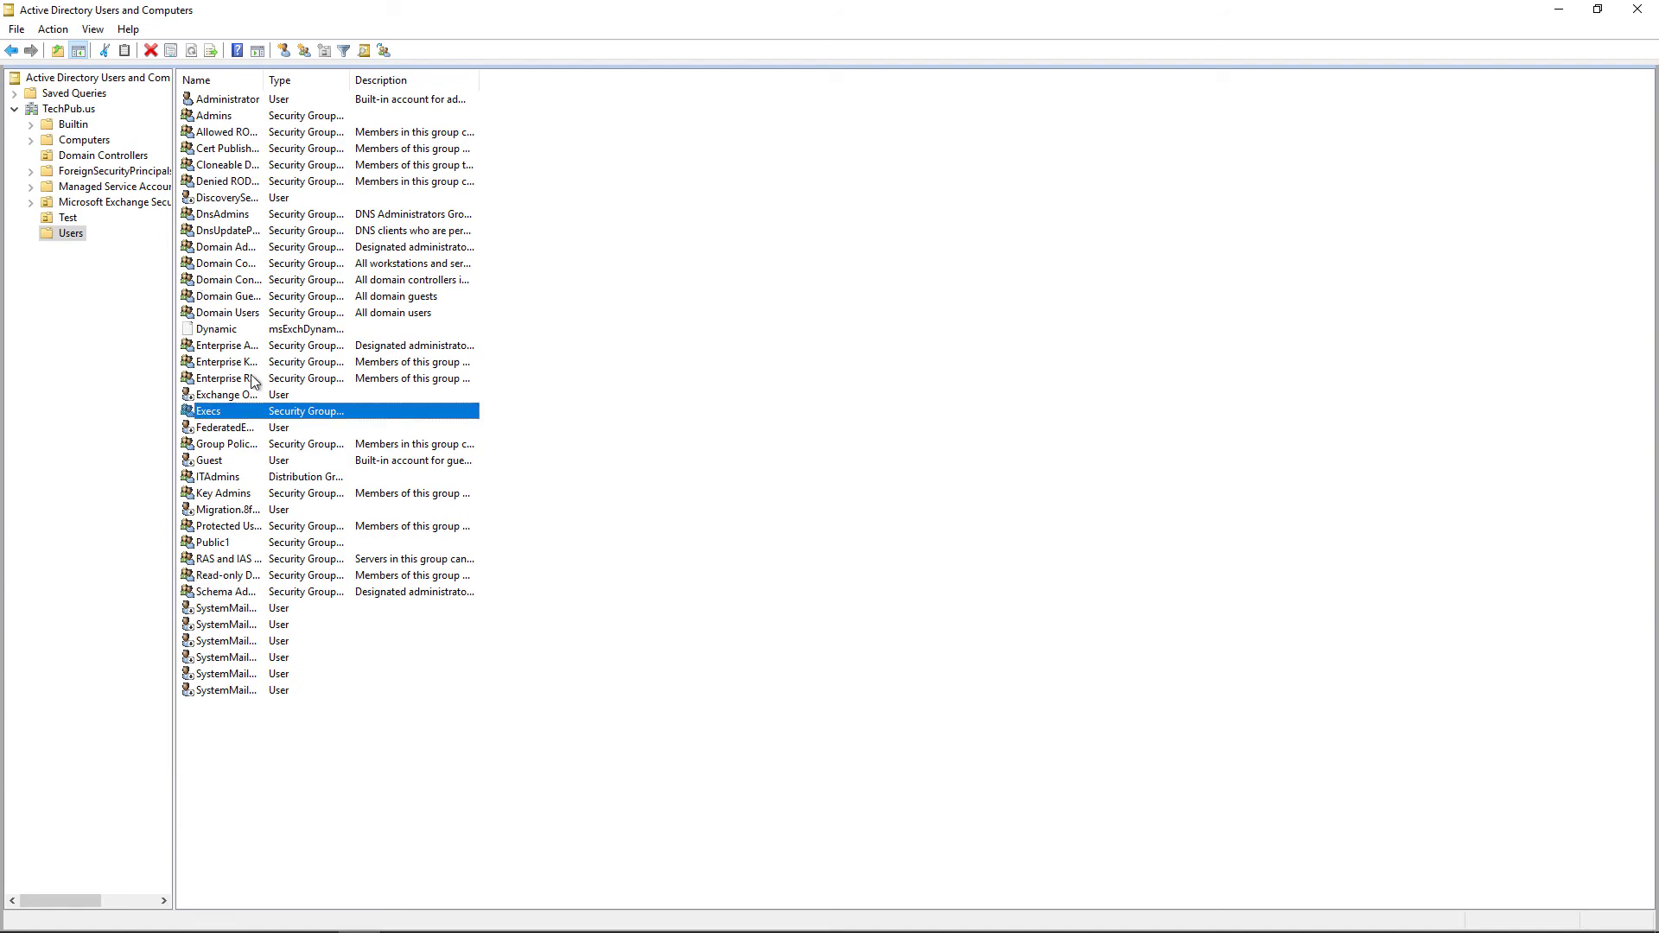
right_click(80, 235)
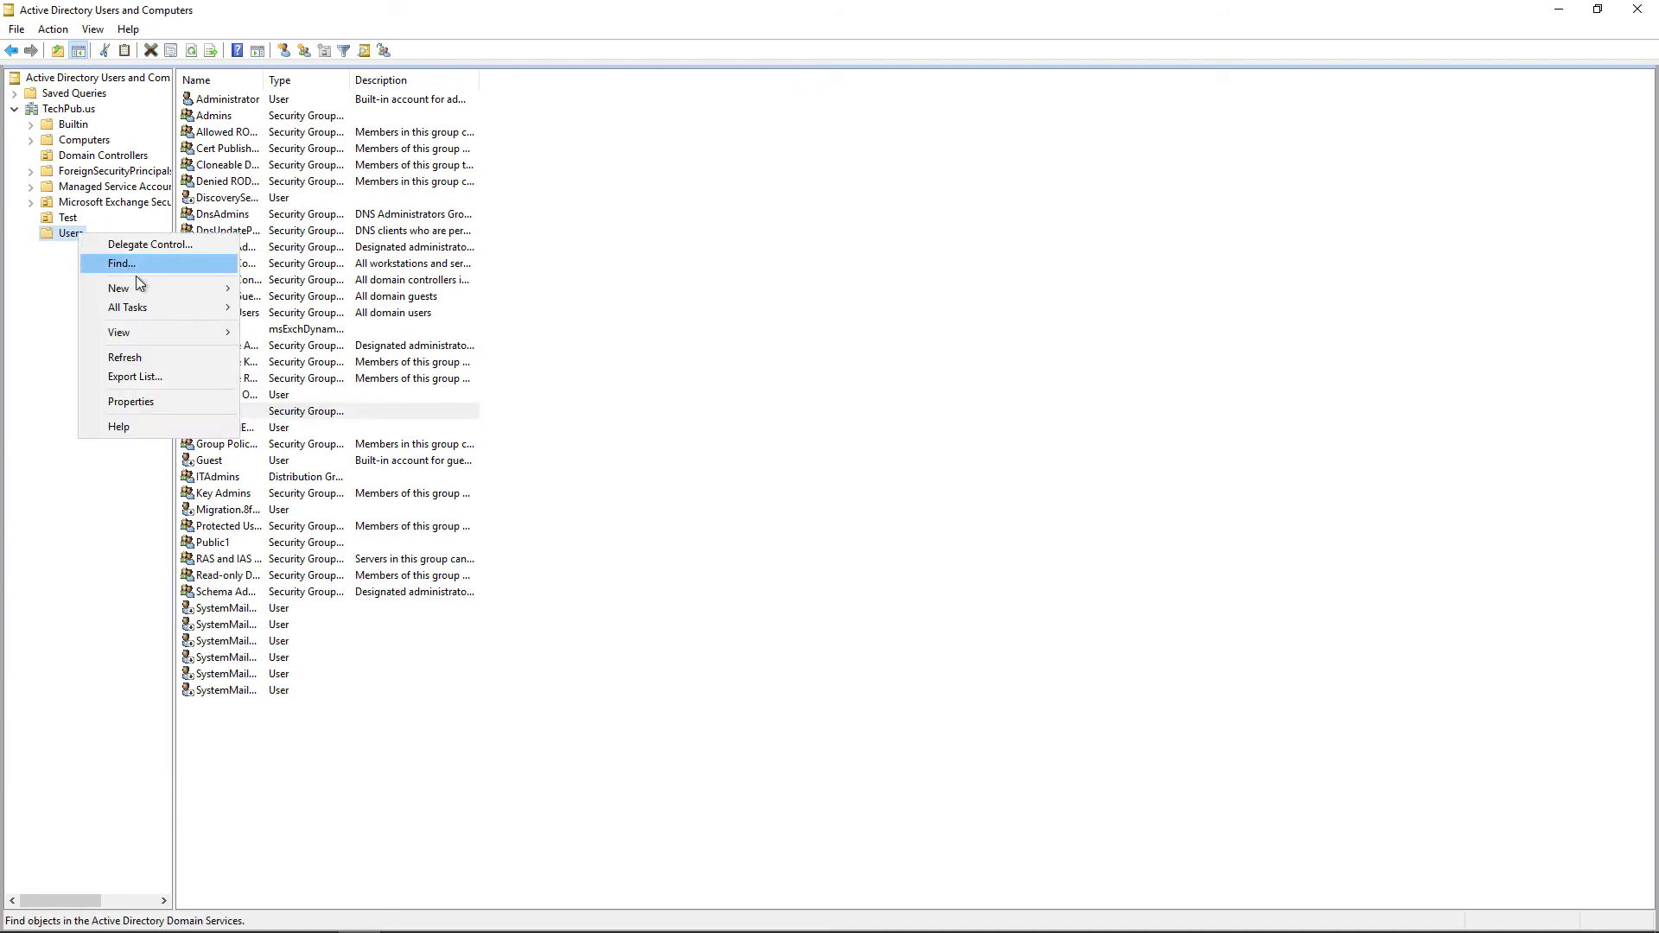
mouse_move(164, 289)
left_click(298, 497)
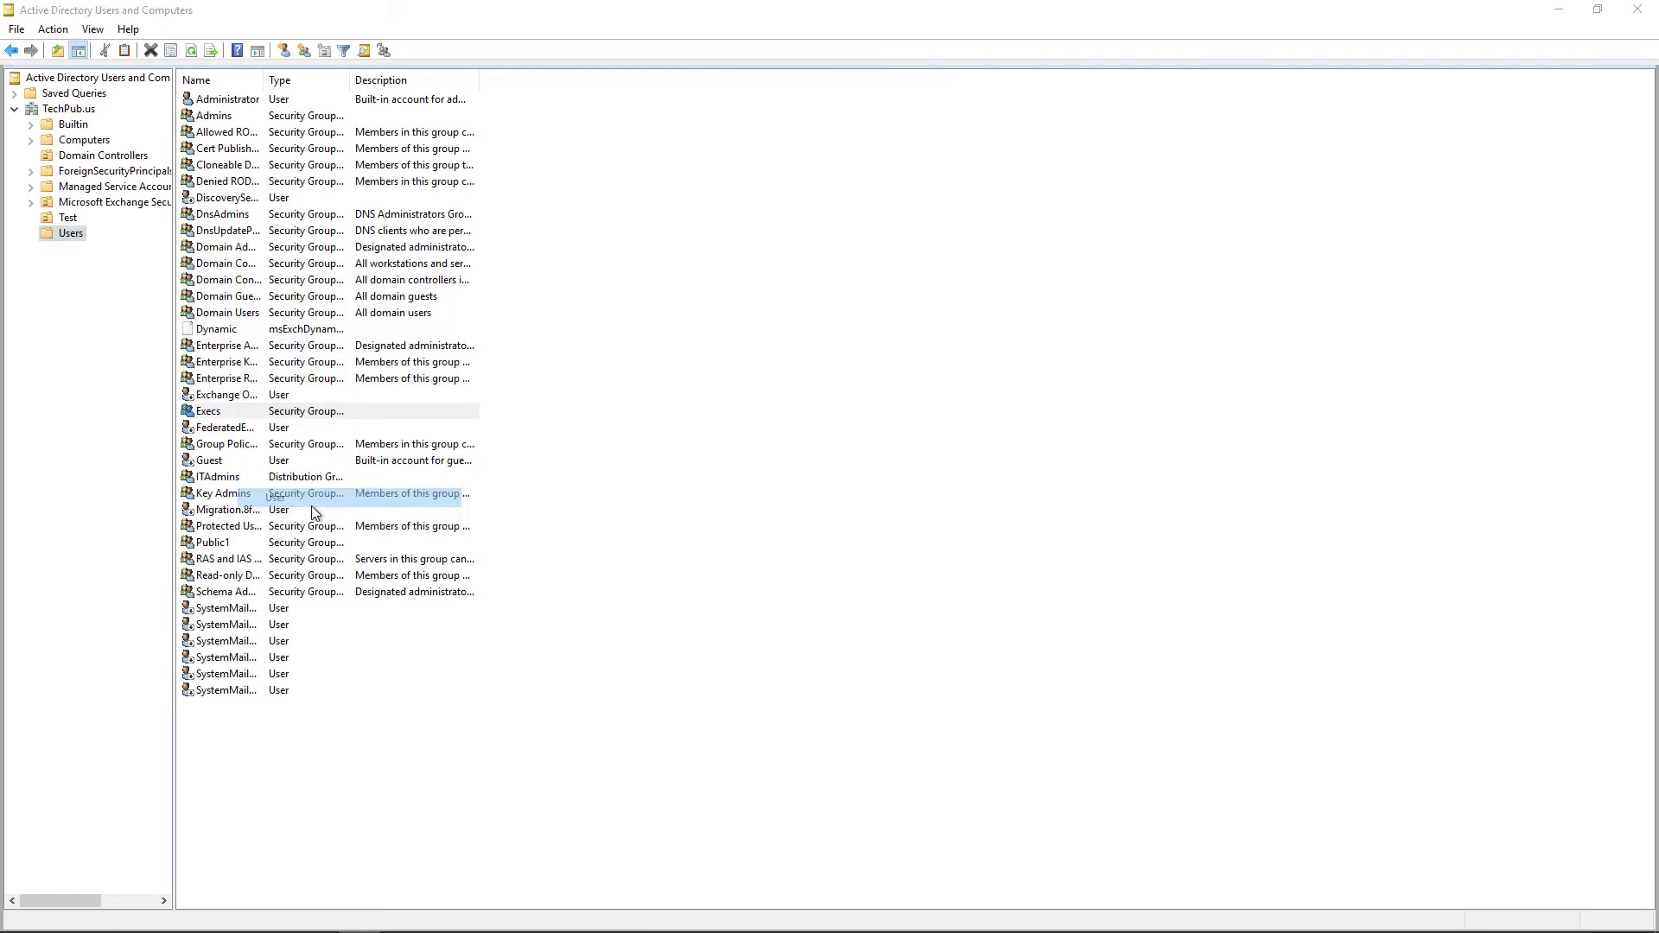
type("Test")
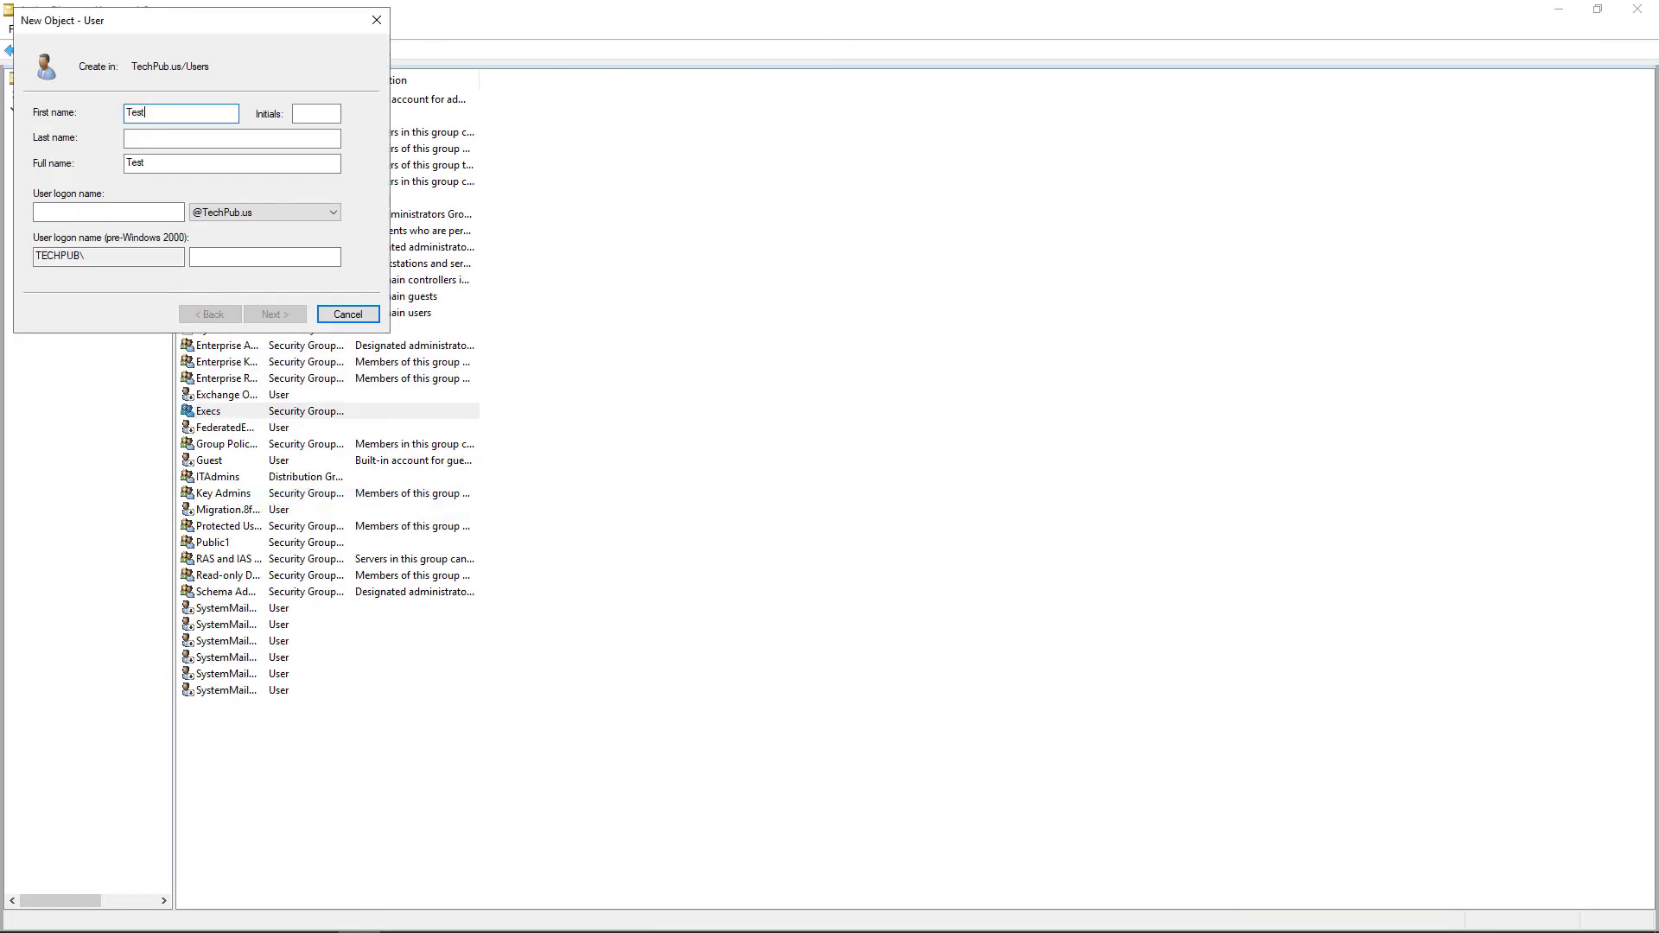
left_click_drag(179, 168, 126, 176)
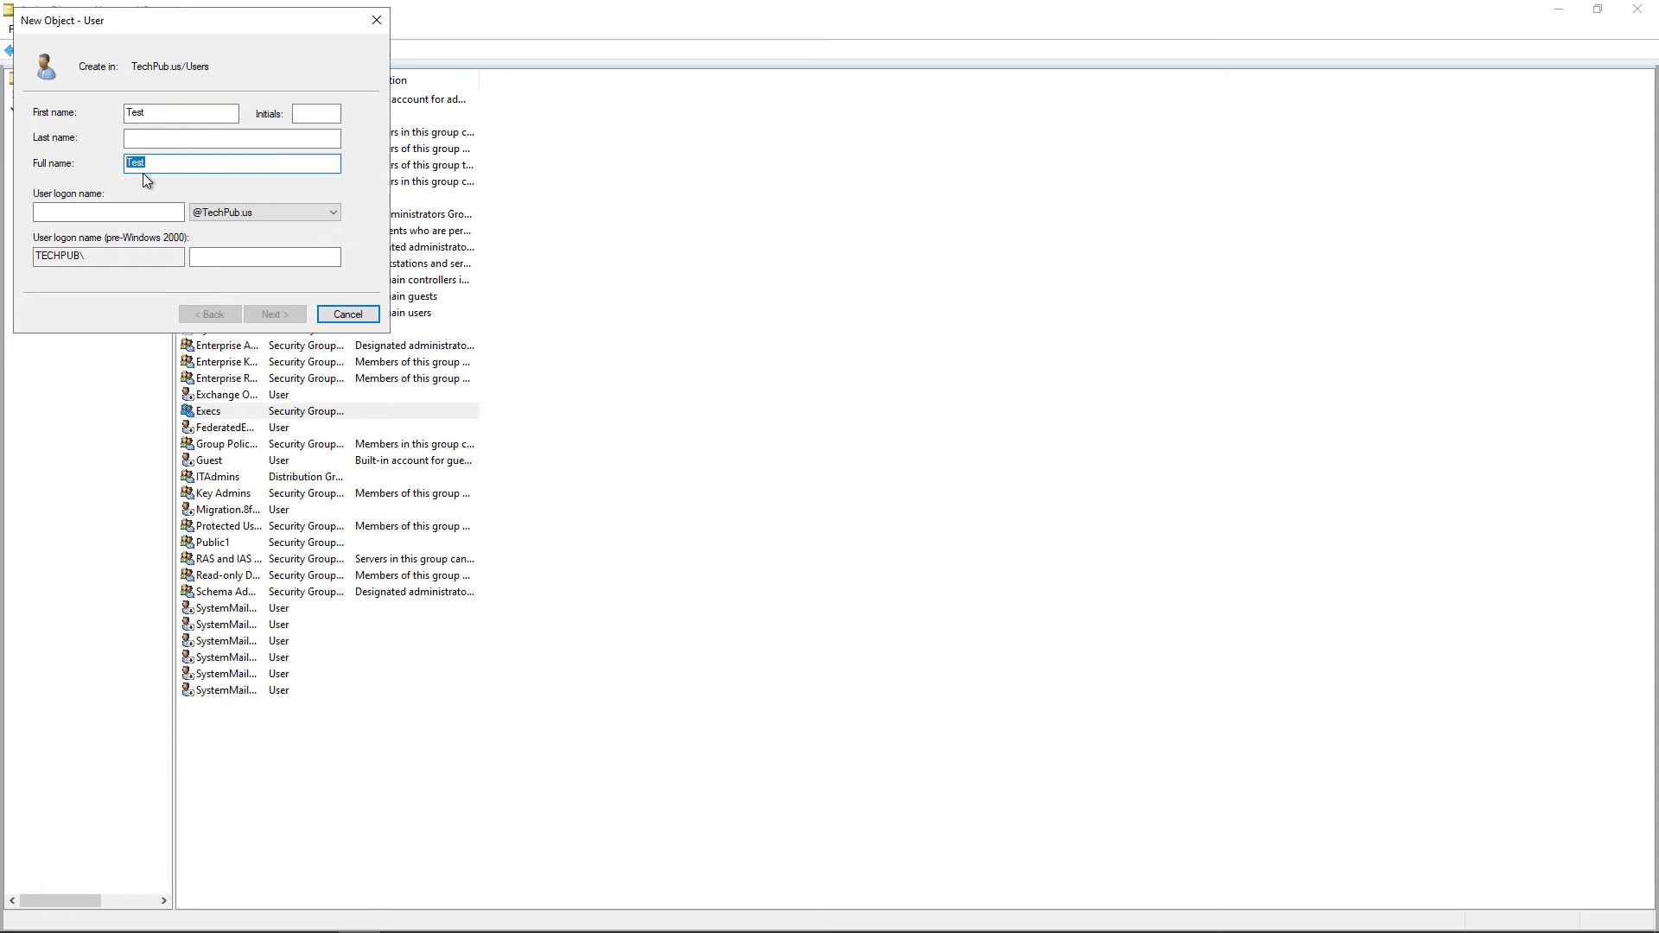
right_click(143, 173)
left_click(143, 223)
left_click(142, 217)
right_click(130, 216)
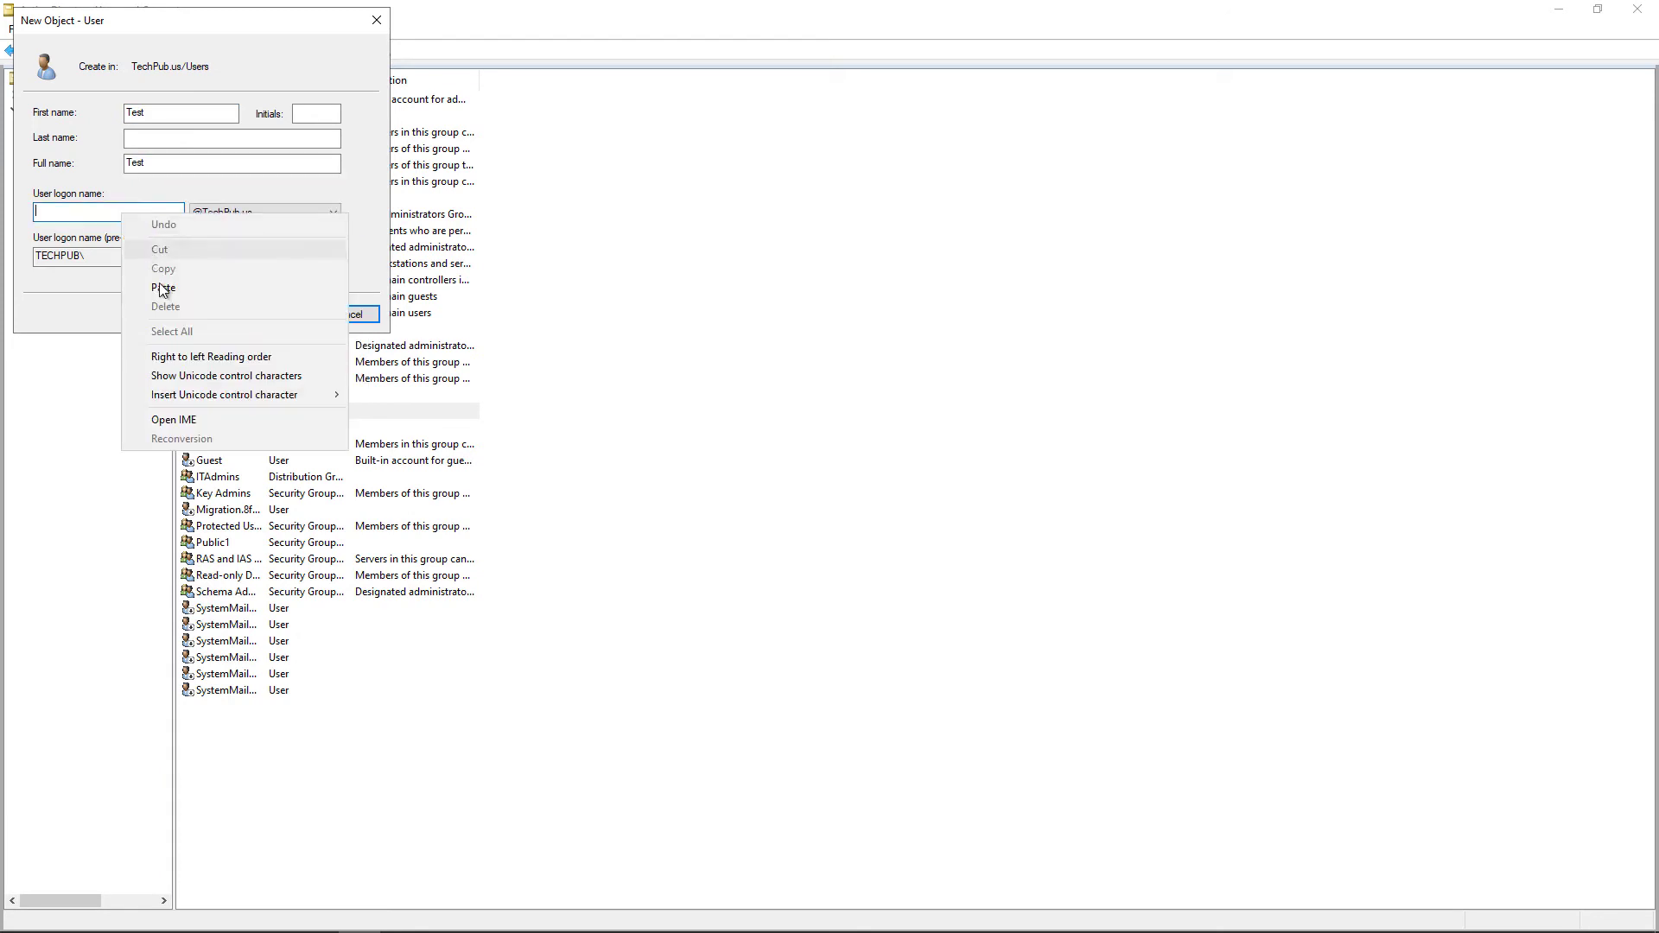
left_click(155, 288)
Set and confirm the account password, with no forced change and never expiring, and finish
left_click(275, 316)
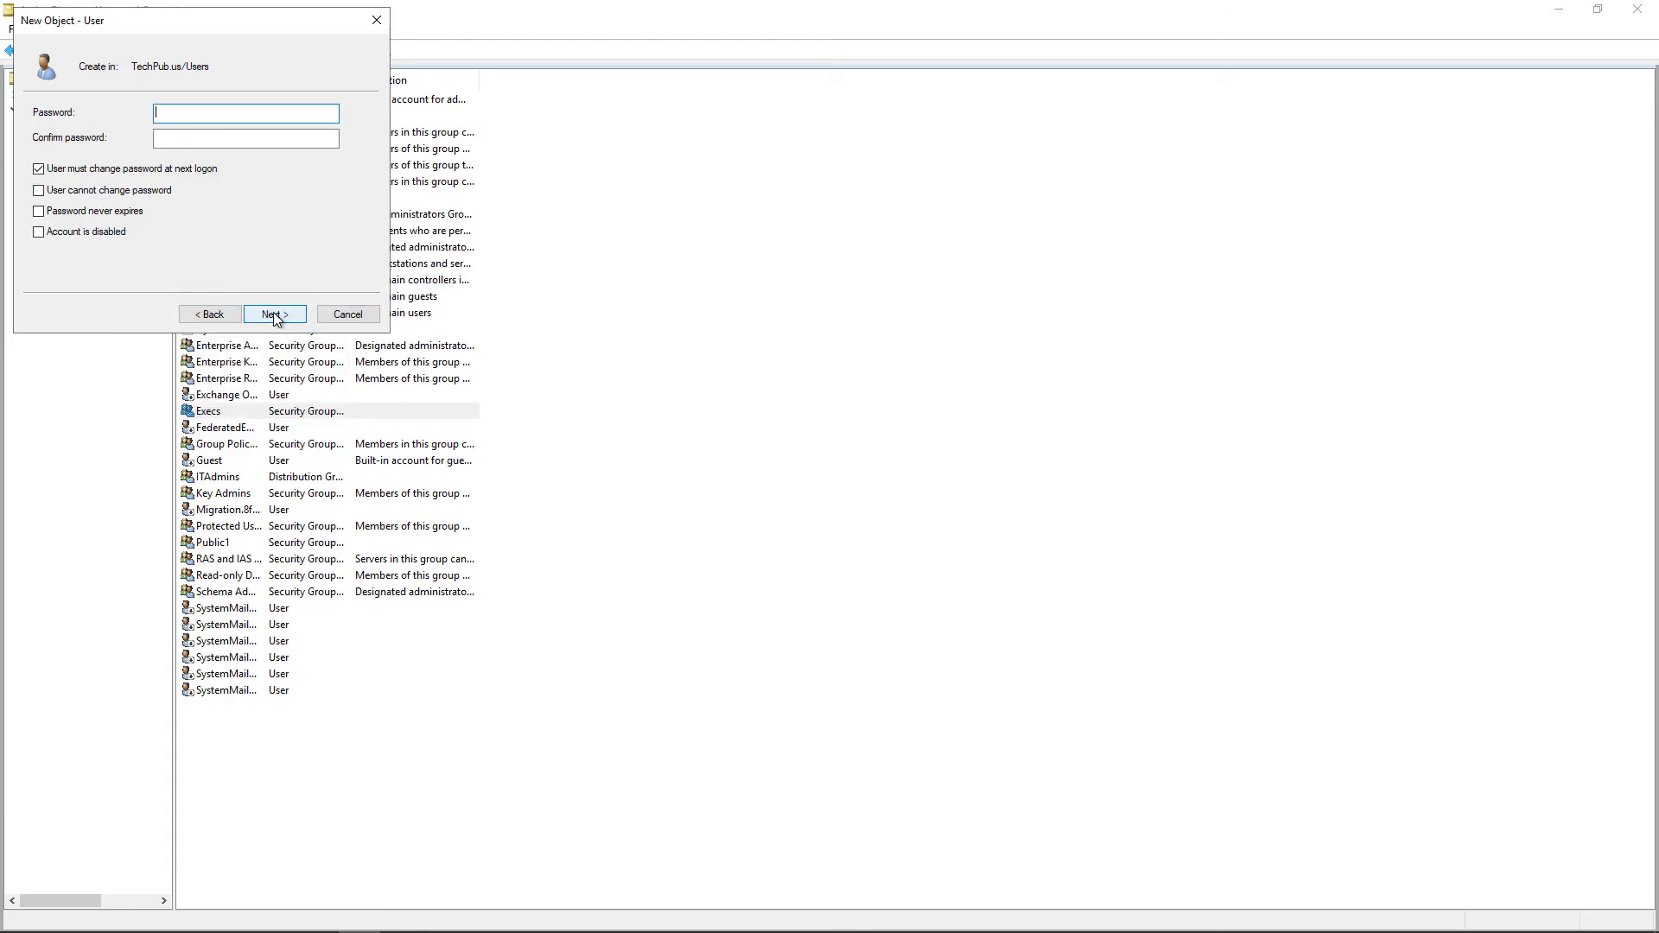
type("P@ssw0rd")
key("Tab")
type("P@ssw0rd")
left_click(196, 172)
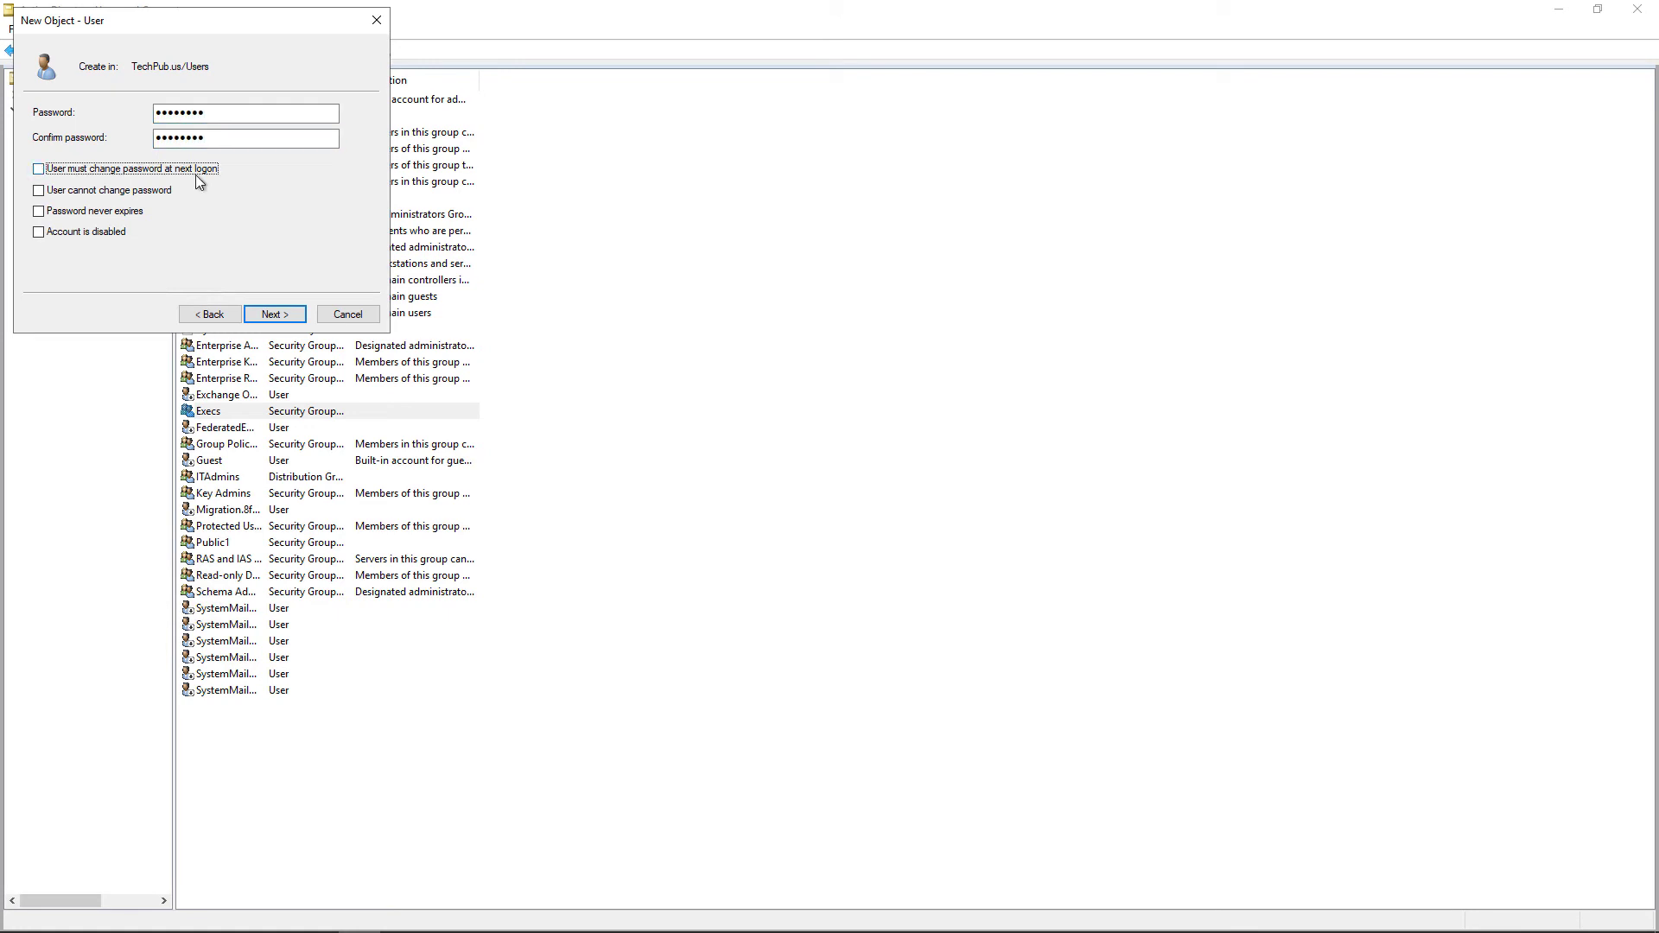
left_click(132, 213)
left_click(261, 313)
left_click(264, 315)
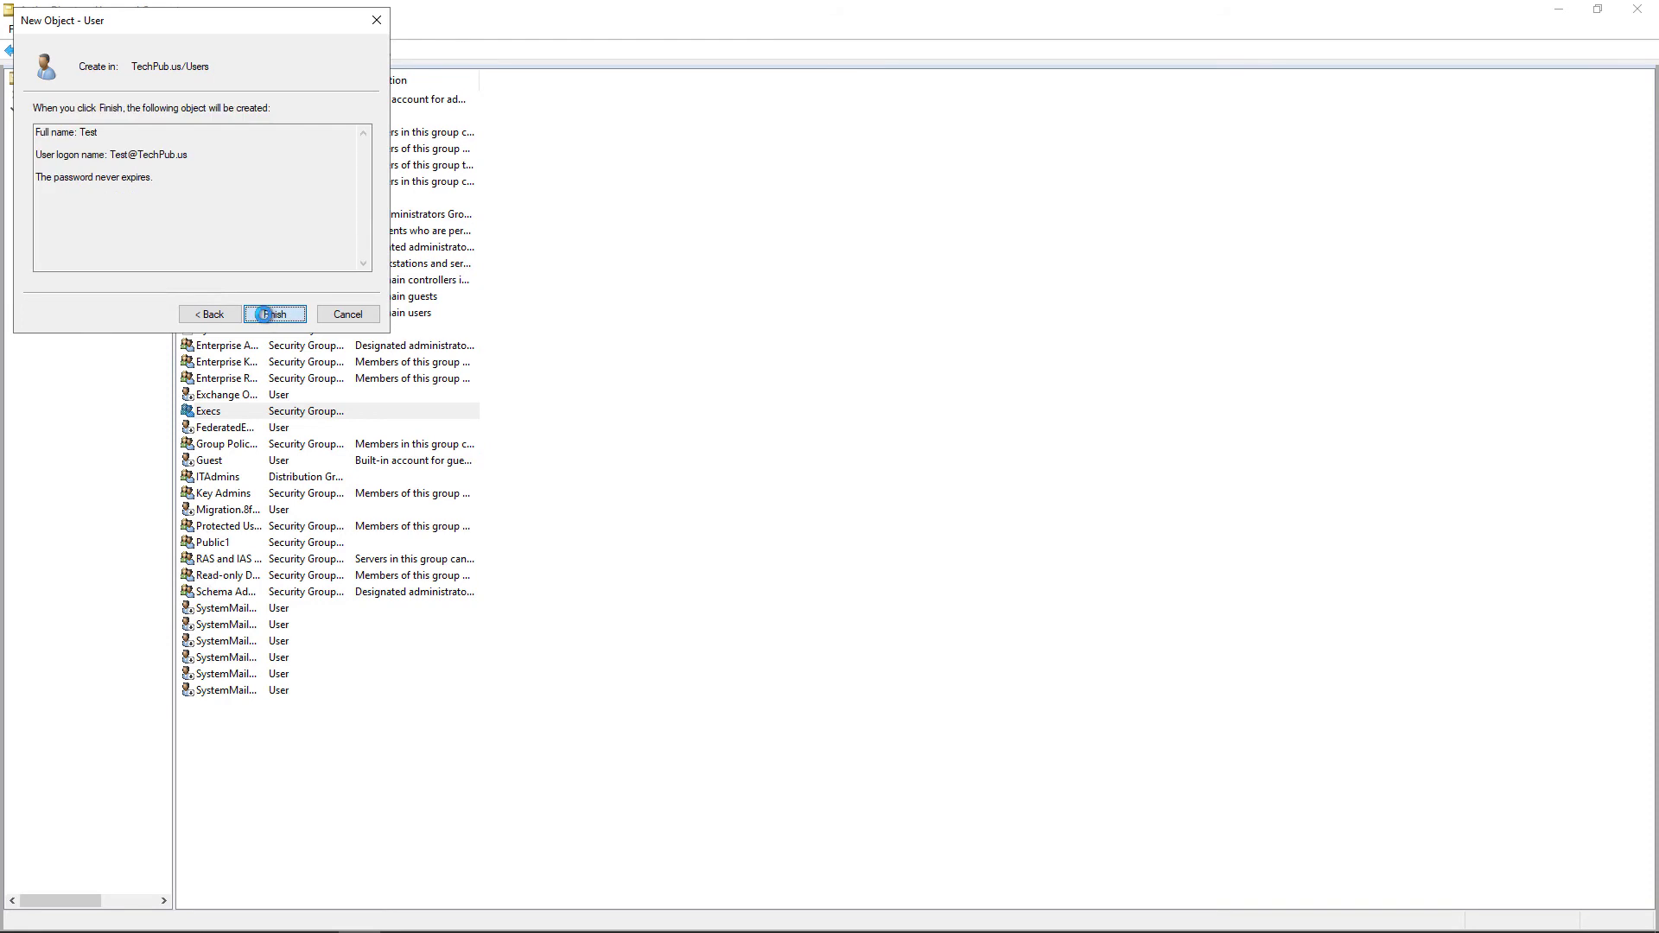
Confirm enabling the Recycle Bin in Administrative Center, dismiss the notice, and refresh with F5
left_click(1560, 13)
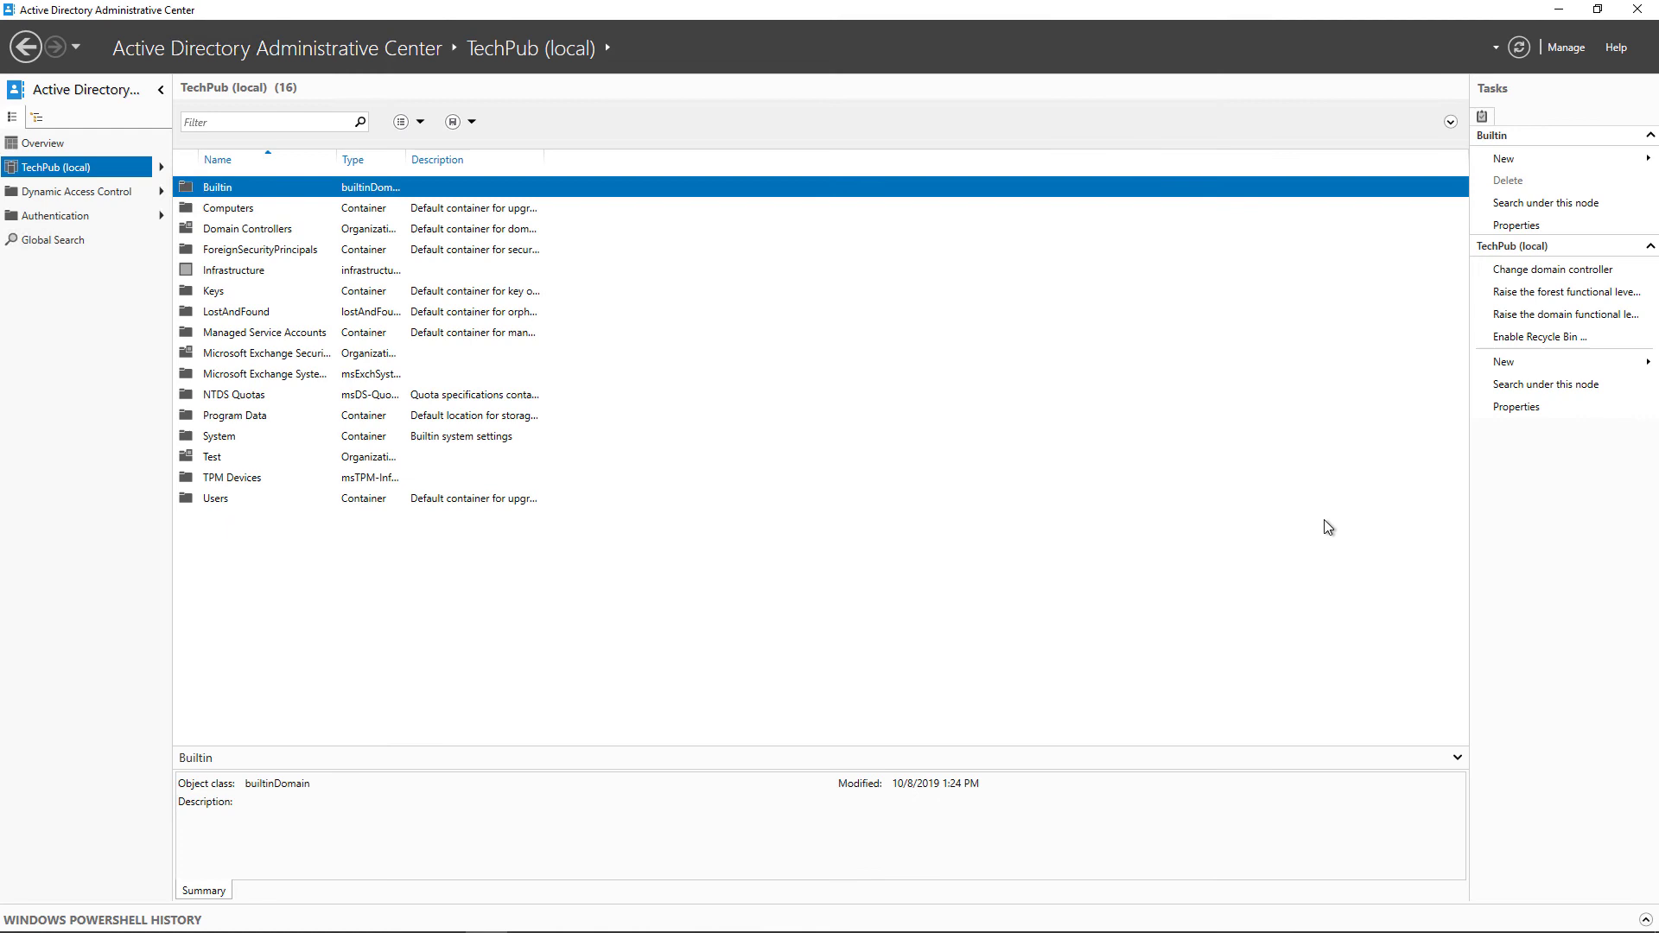
left_click(1523, 341)
left_click(885, 536)
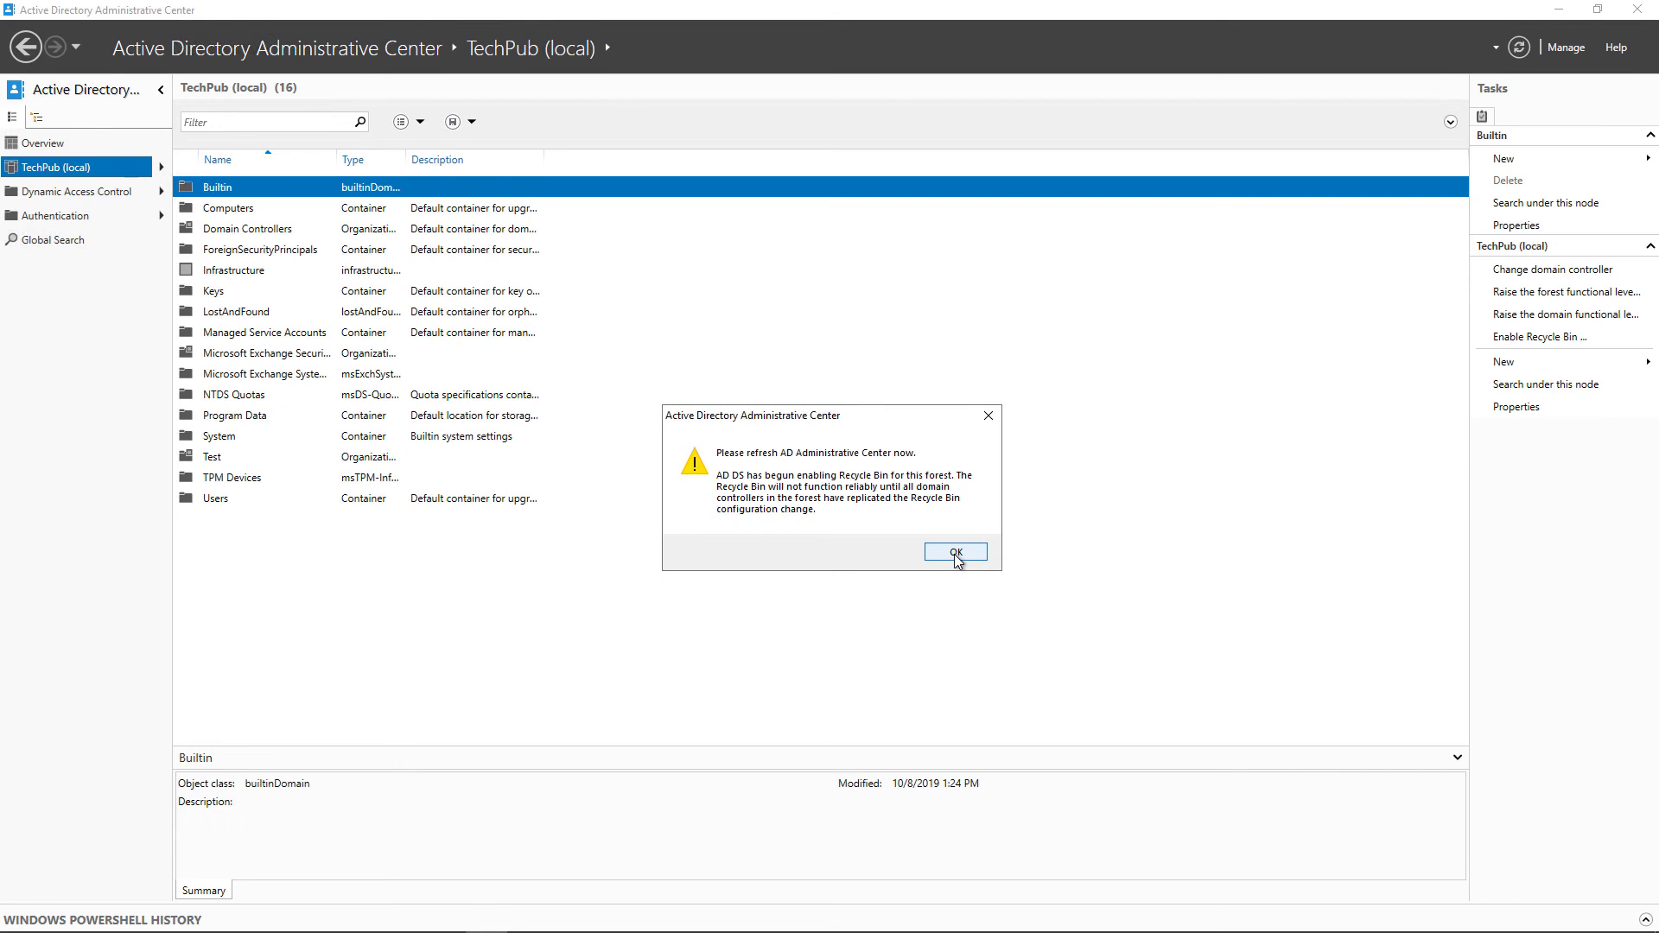
left_click(956, 553)
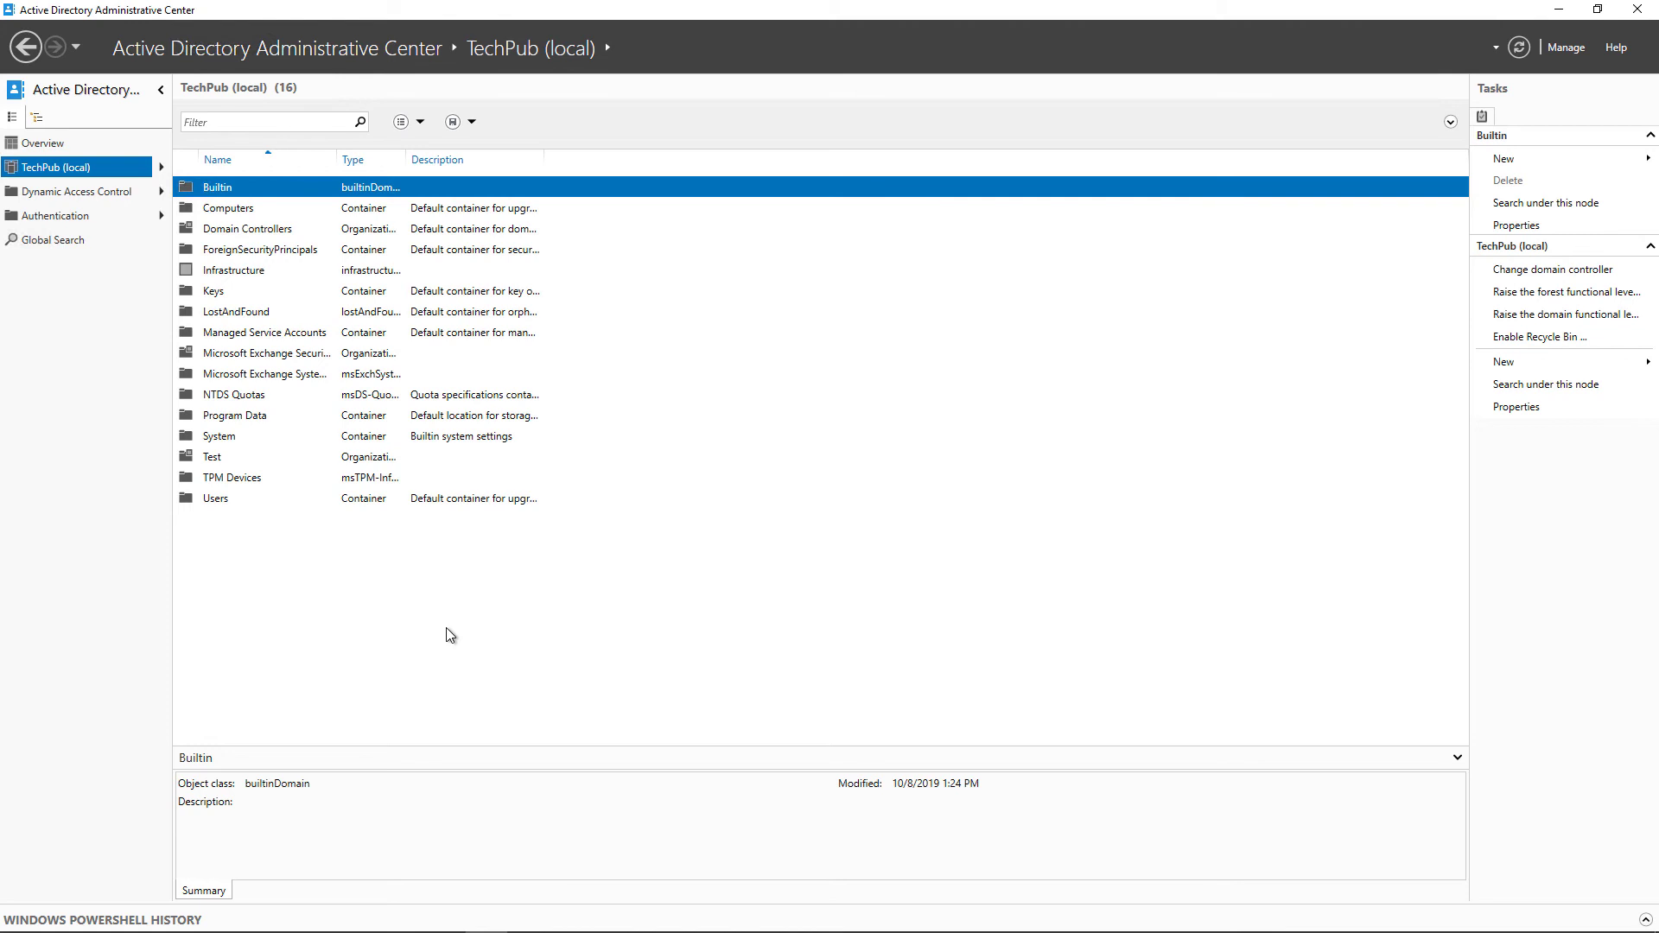
key("F5")
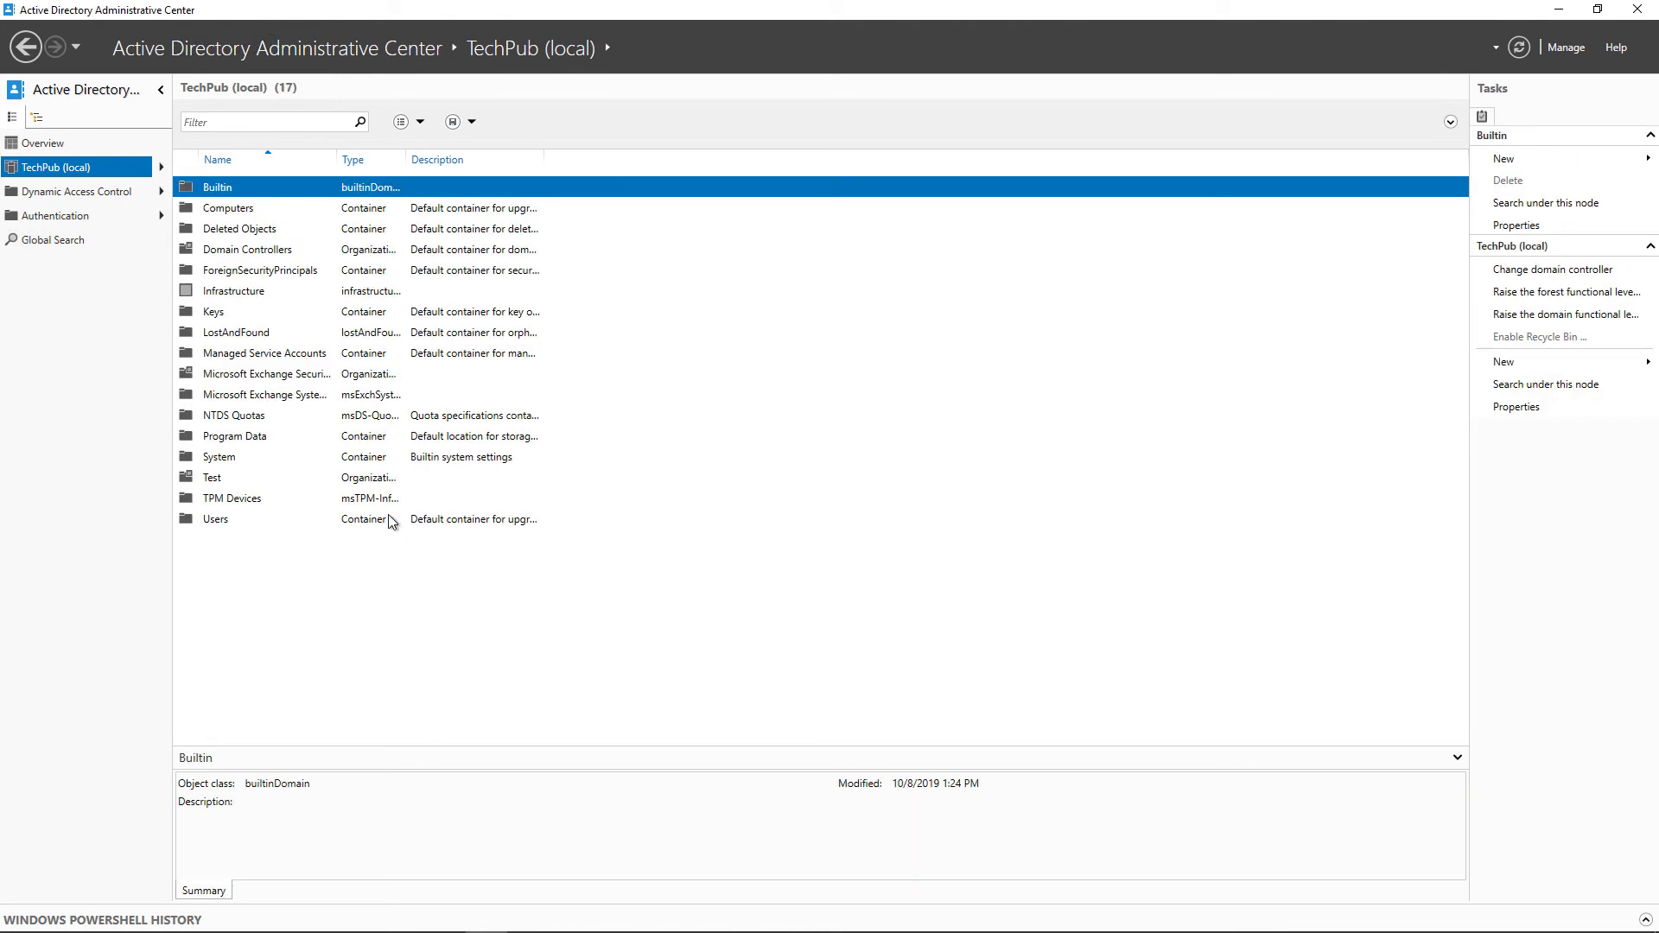
Select Deleted Objects, then delete user Test in Users and Computers and minimize it
left_click(247, 230)
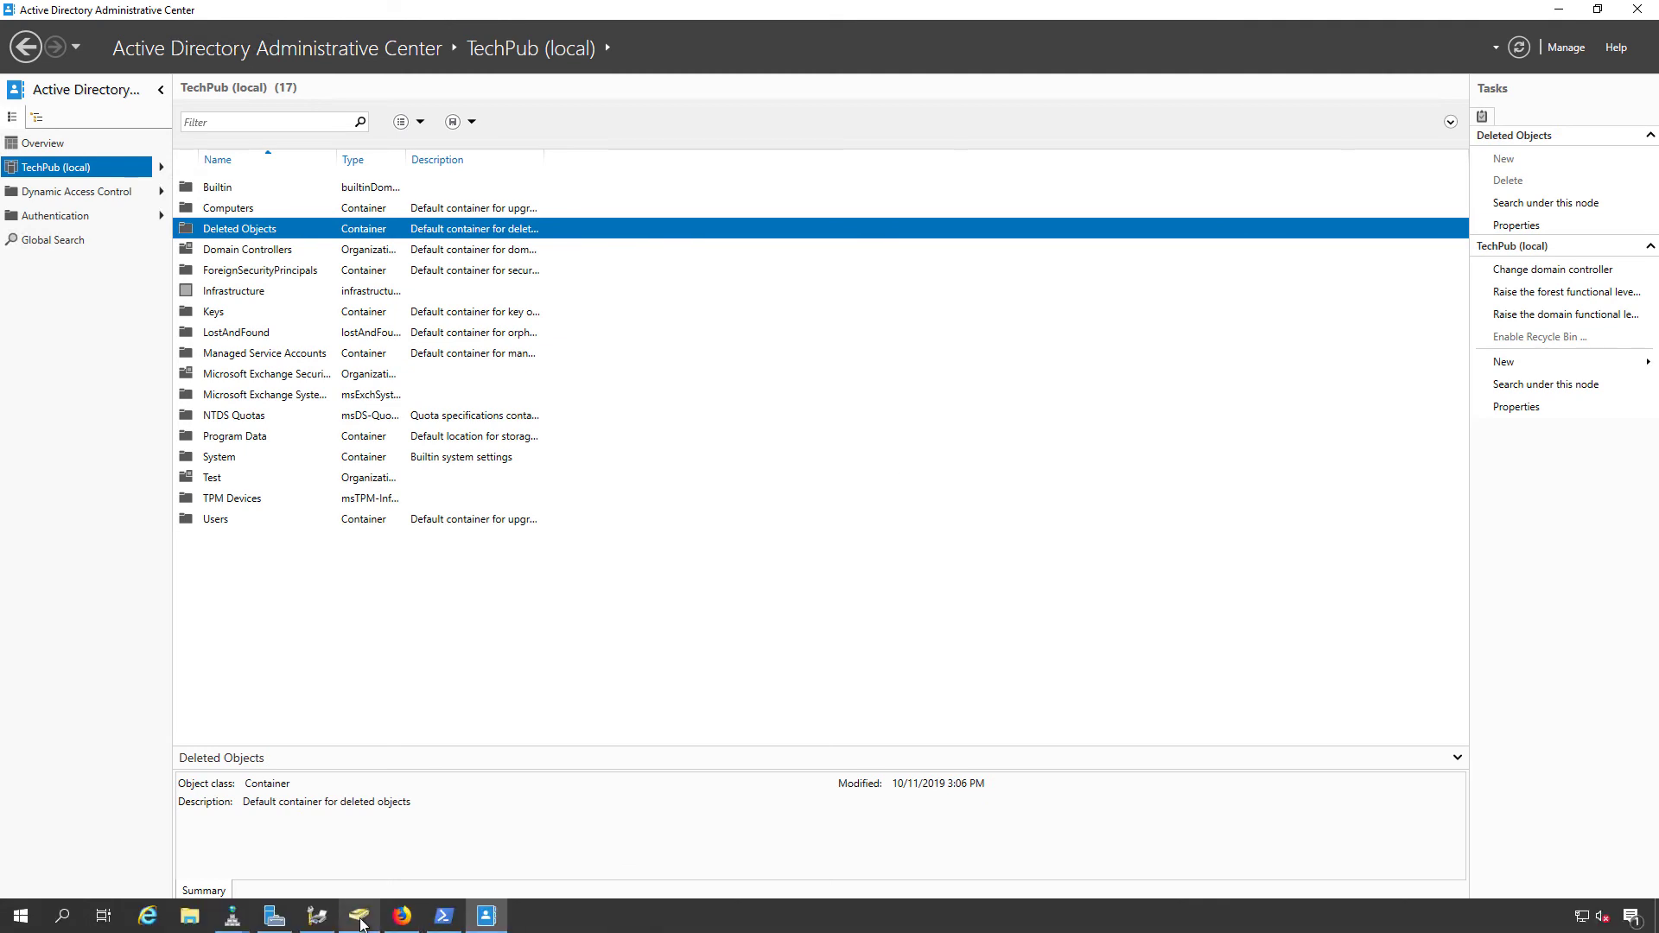
left_click(359, 916)
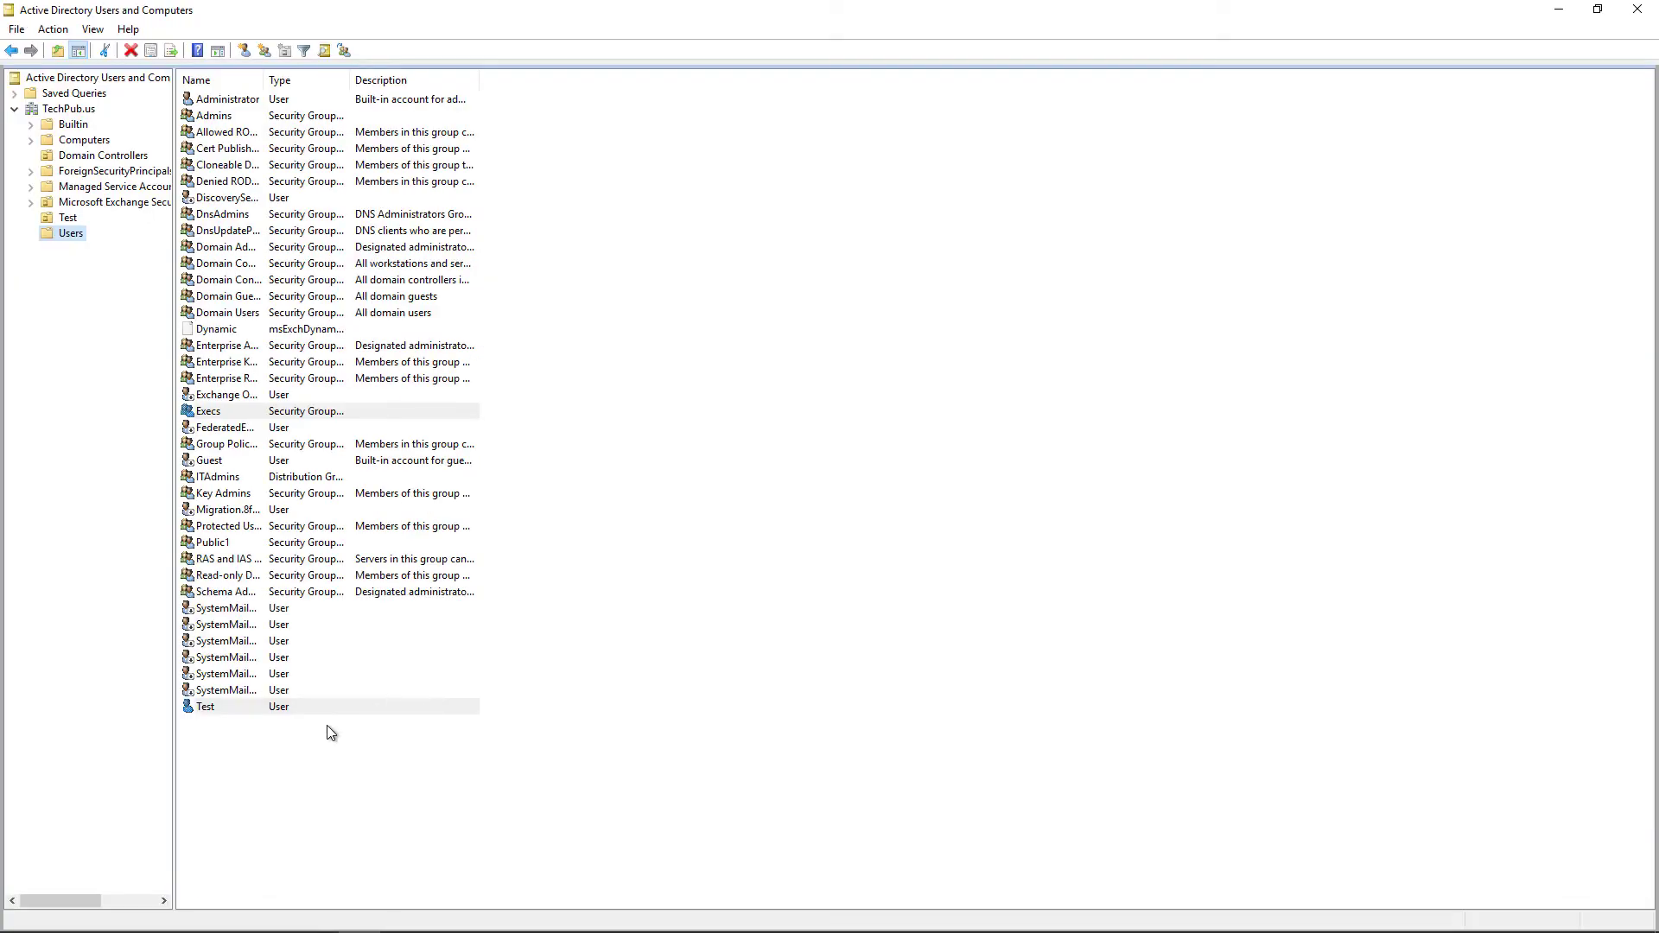
left_click(205, 708)
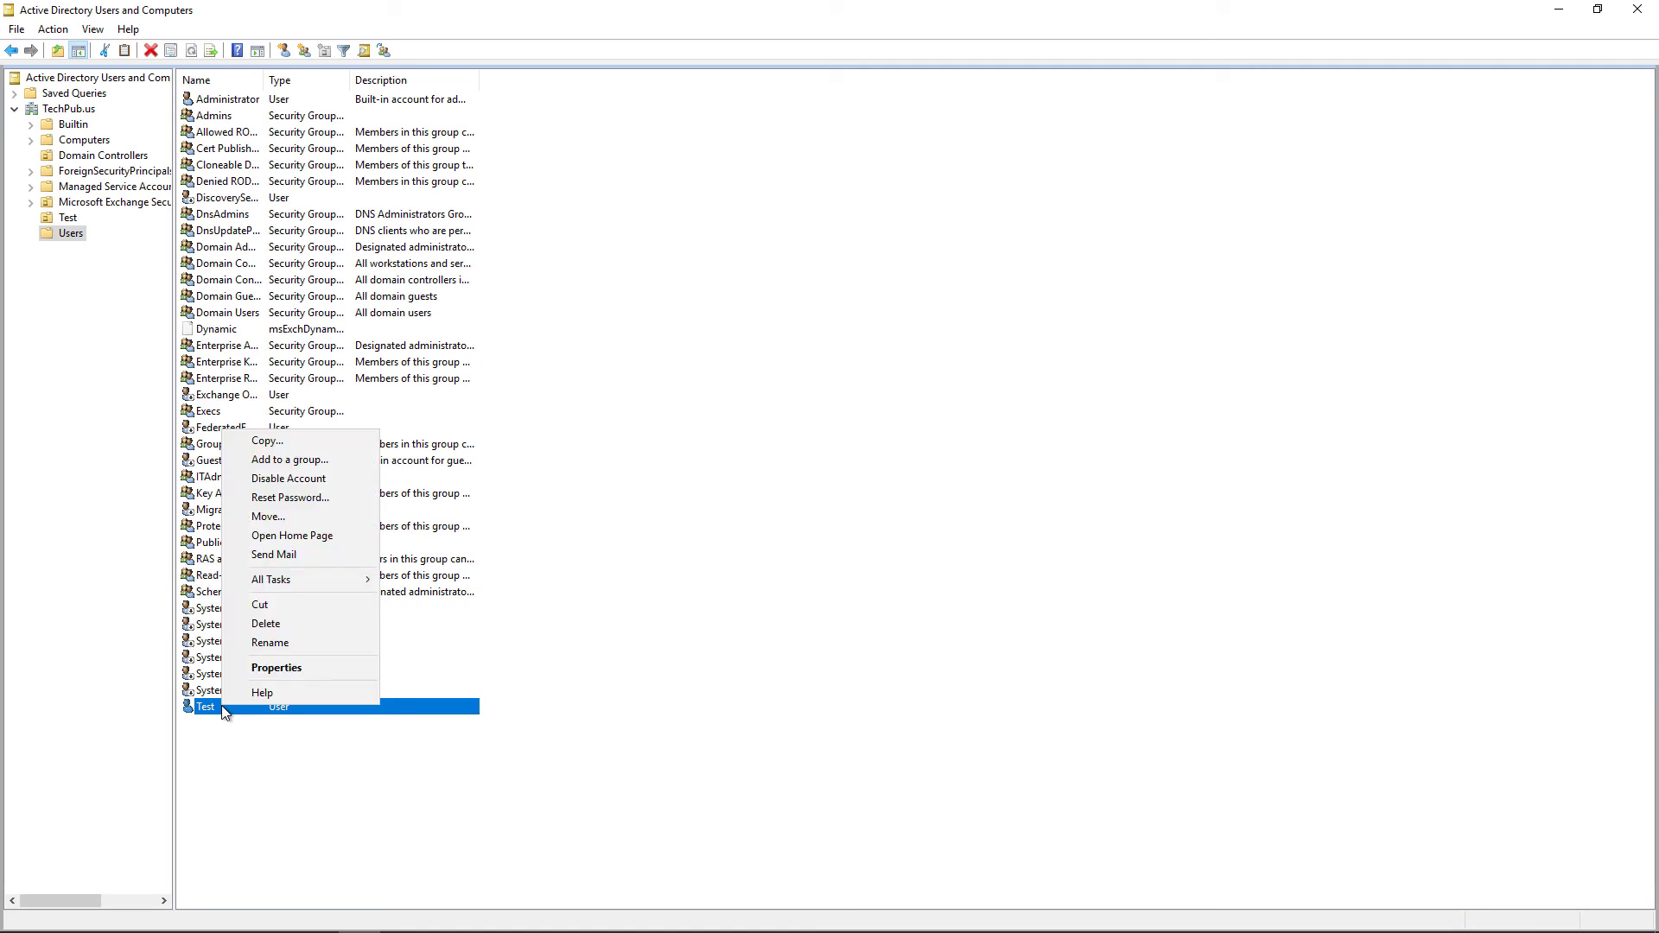
right_click(223, 708)
left_click(281, 625)
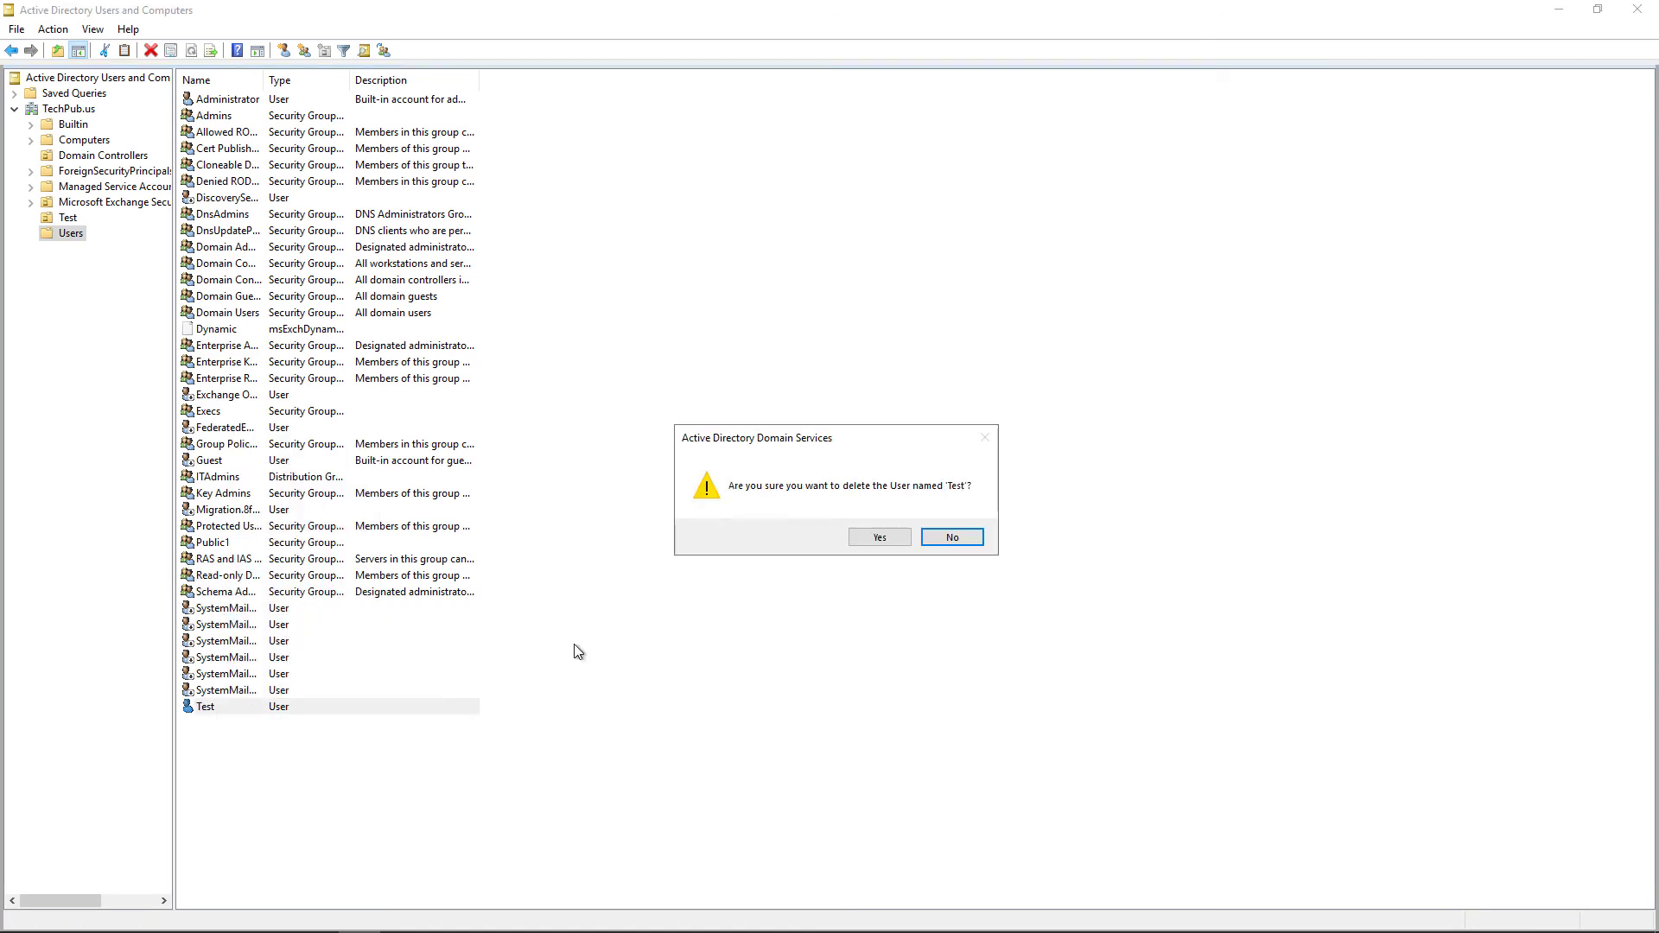
left_click(879, 546)
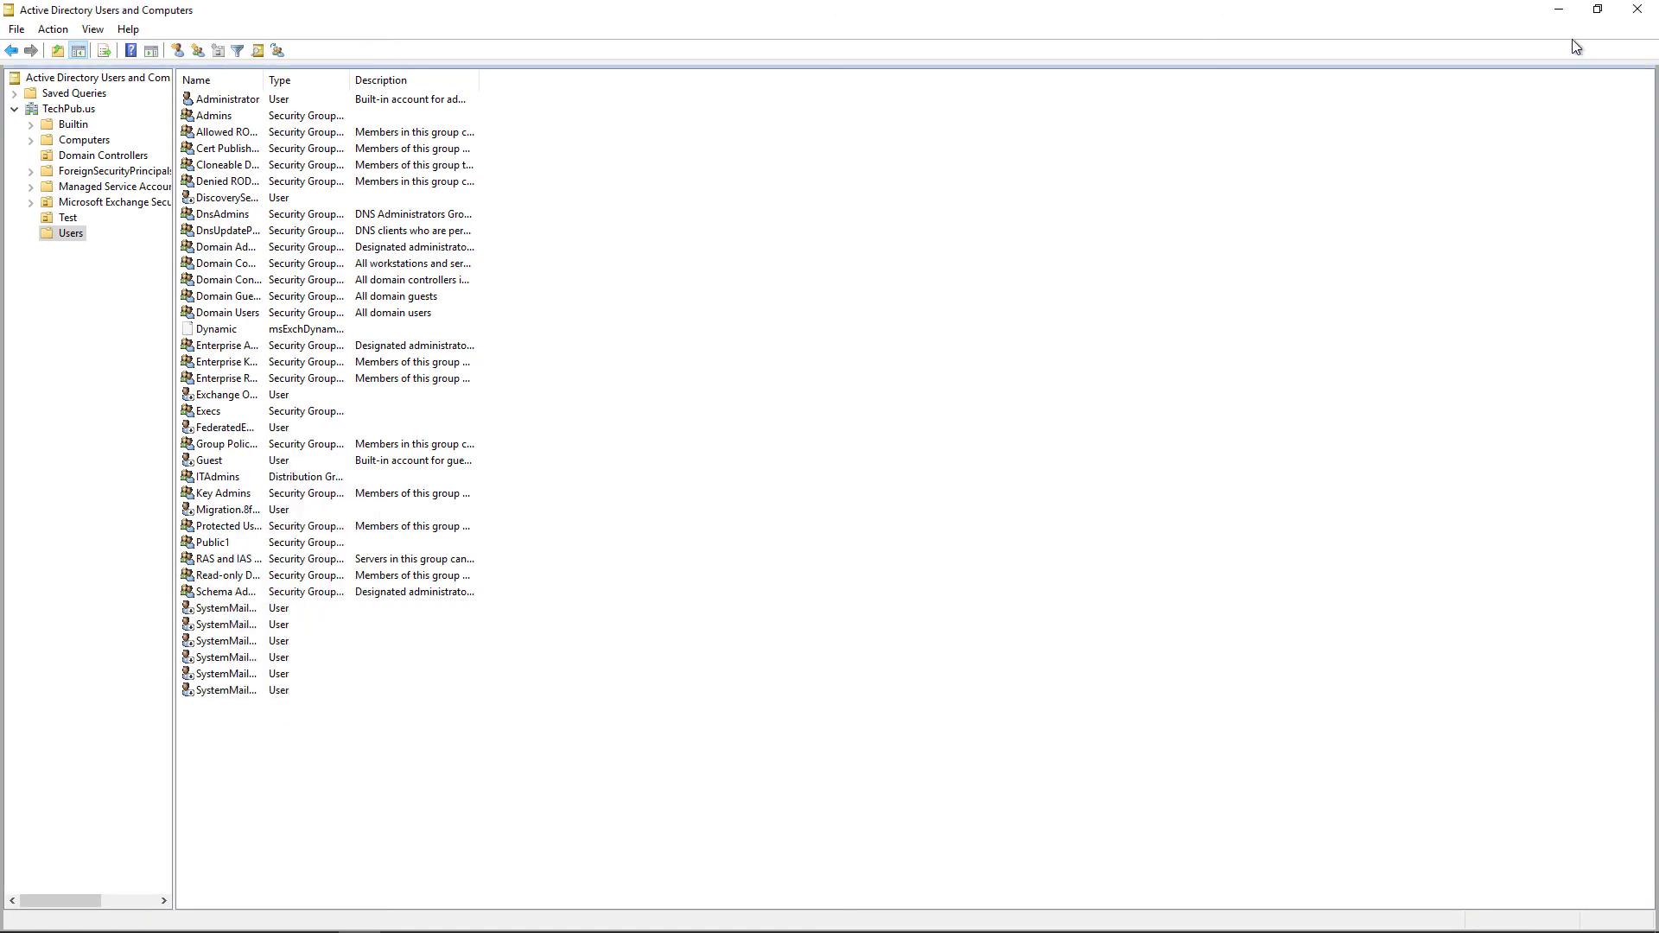
left_click(1559, 9)
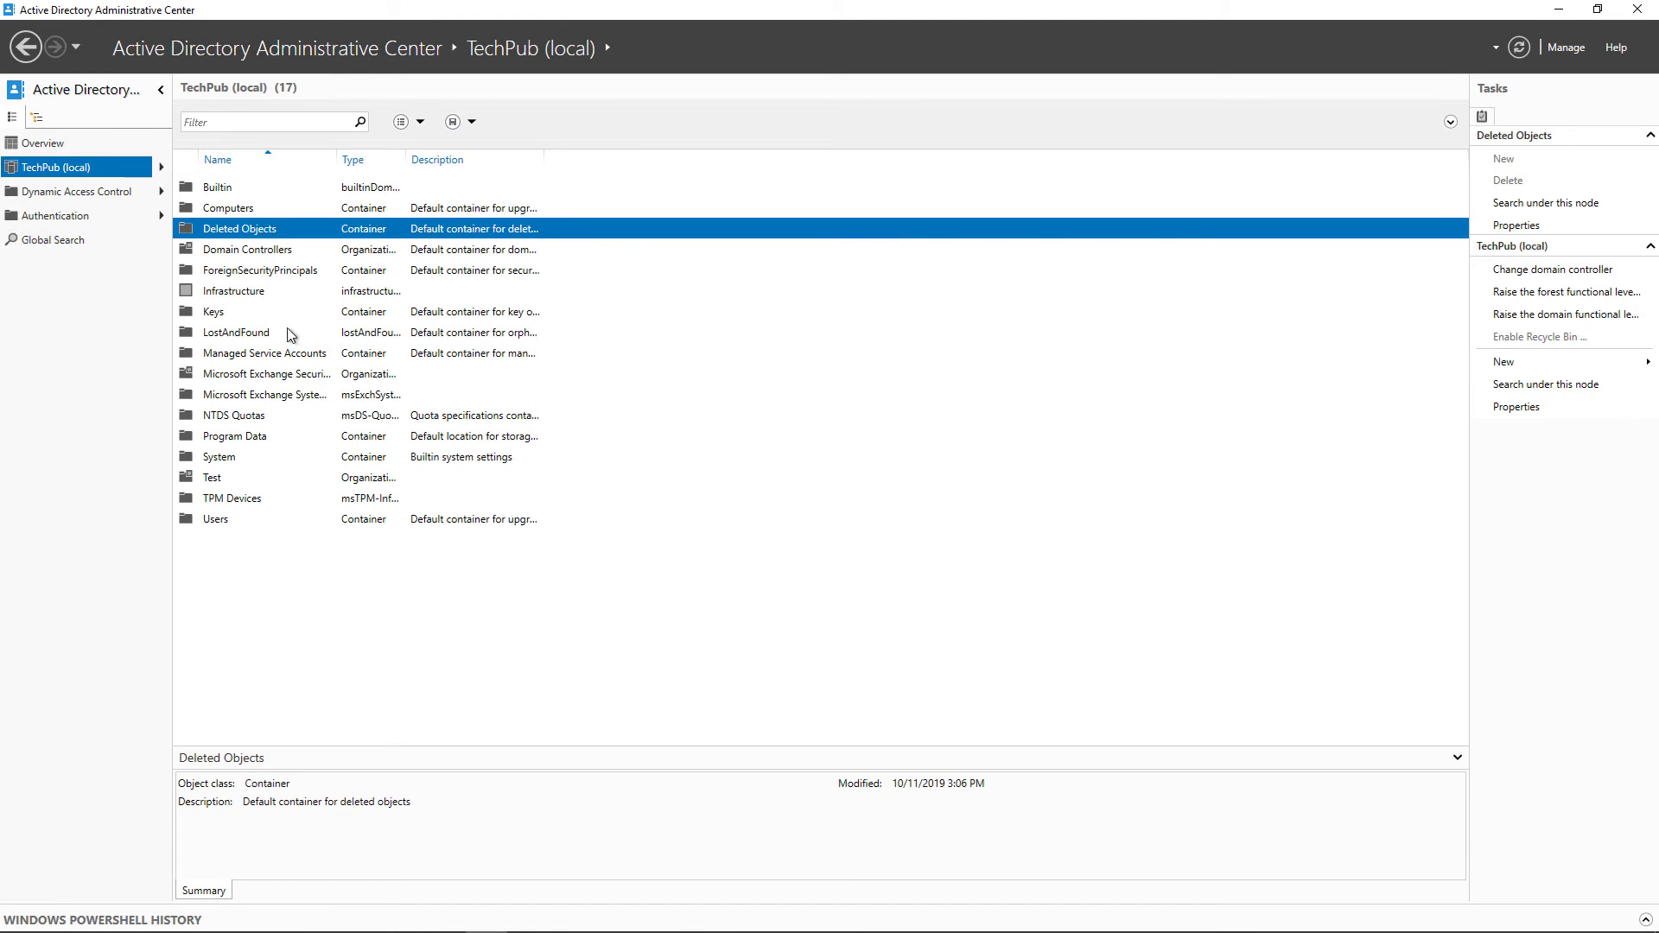
Open Deleted Objects and restore the deleted user Test
double_click(241, 229)
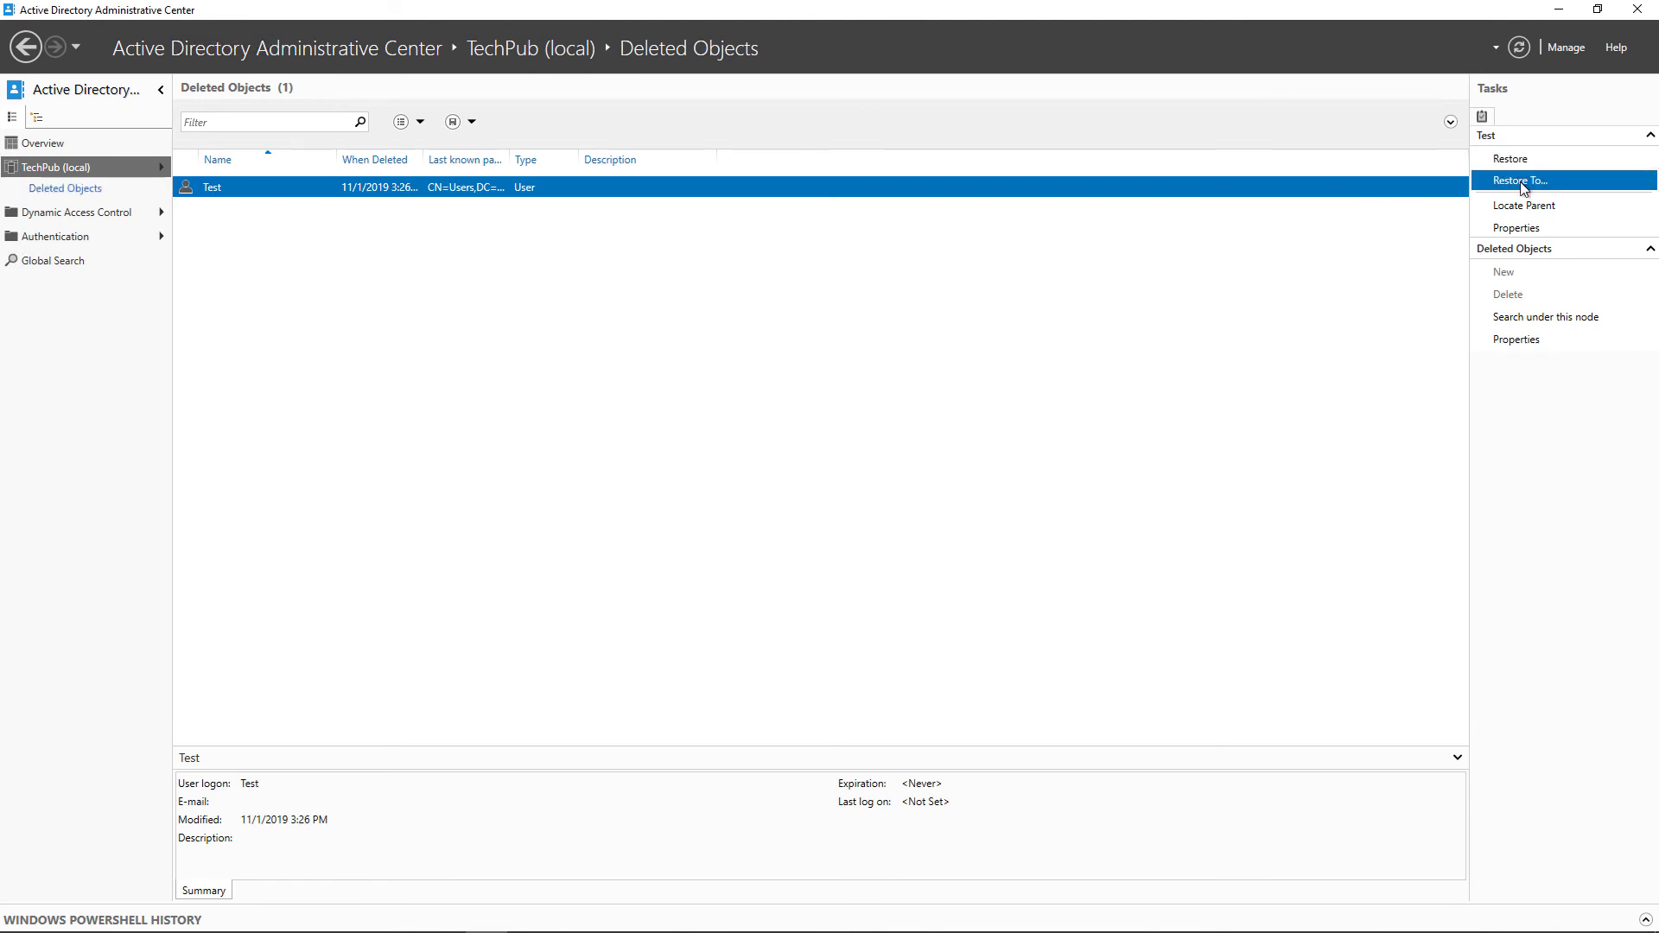
left_click(1512, 159)
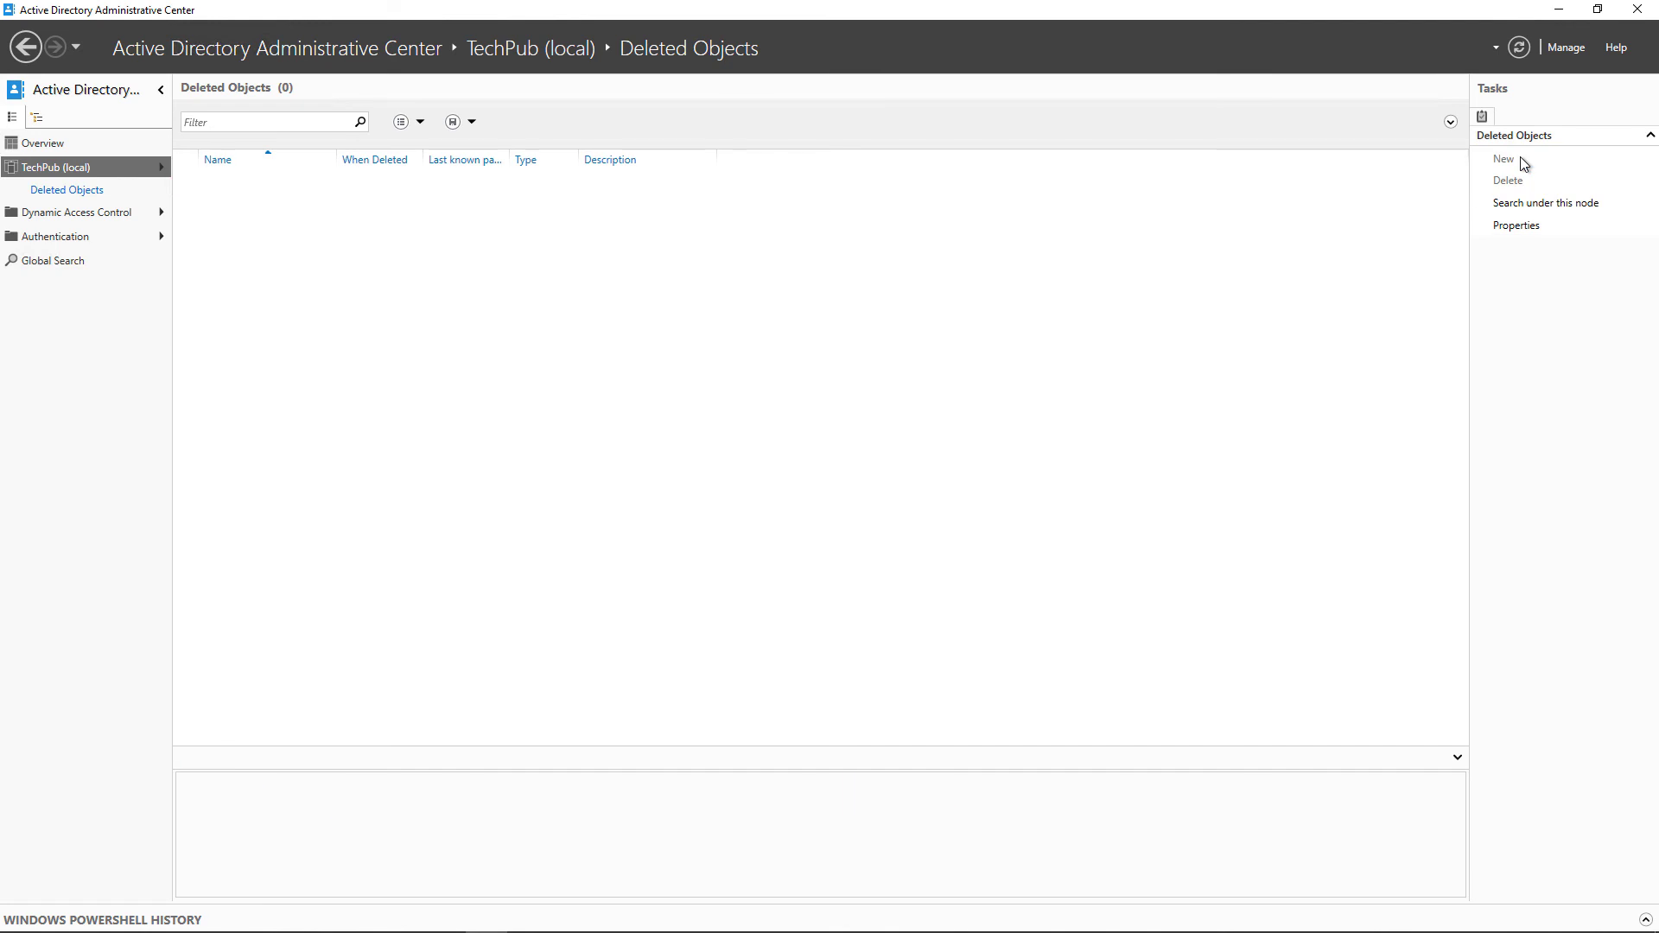
Refresh the Users container in Users and Computers and select the restored user Test
mouse_move(672, 930)
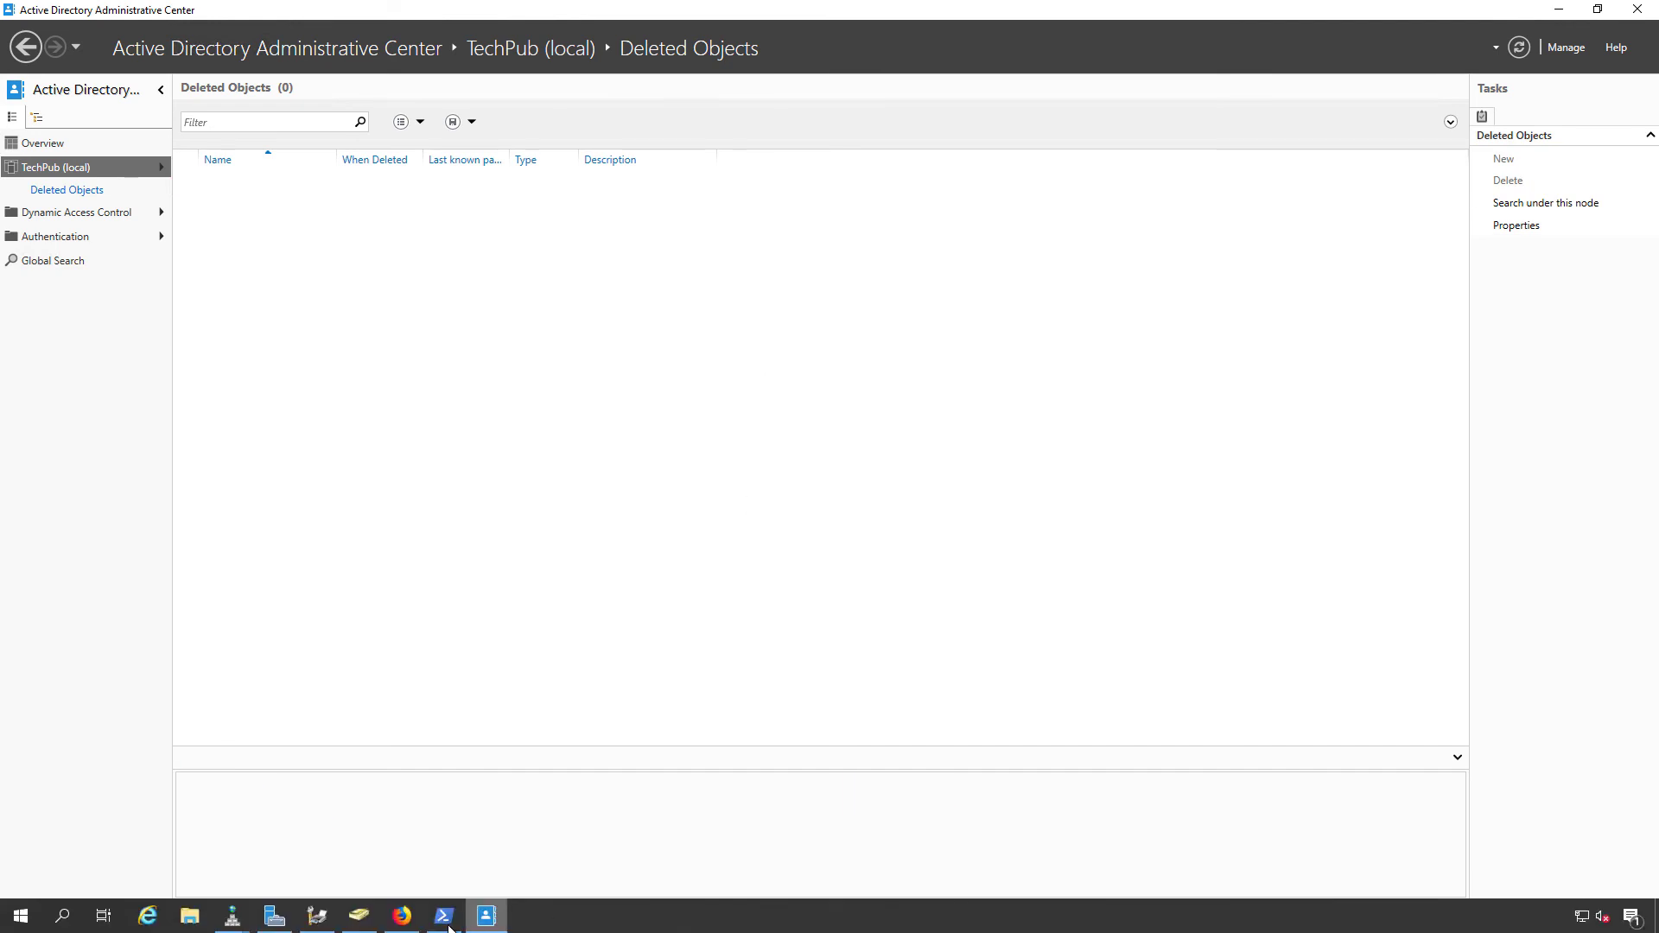
left_click(358, 916)
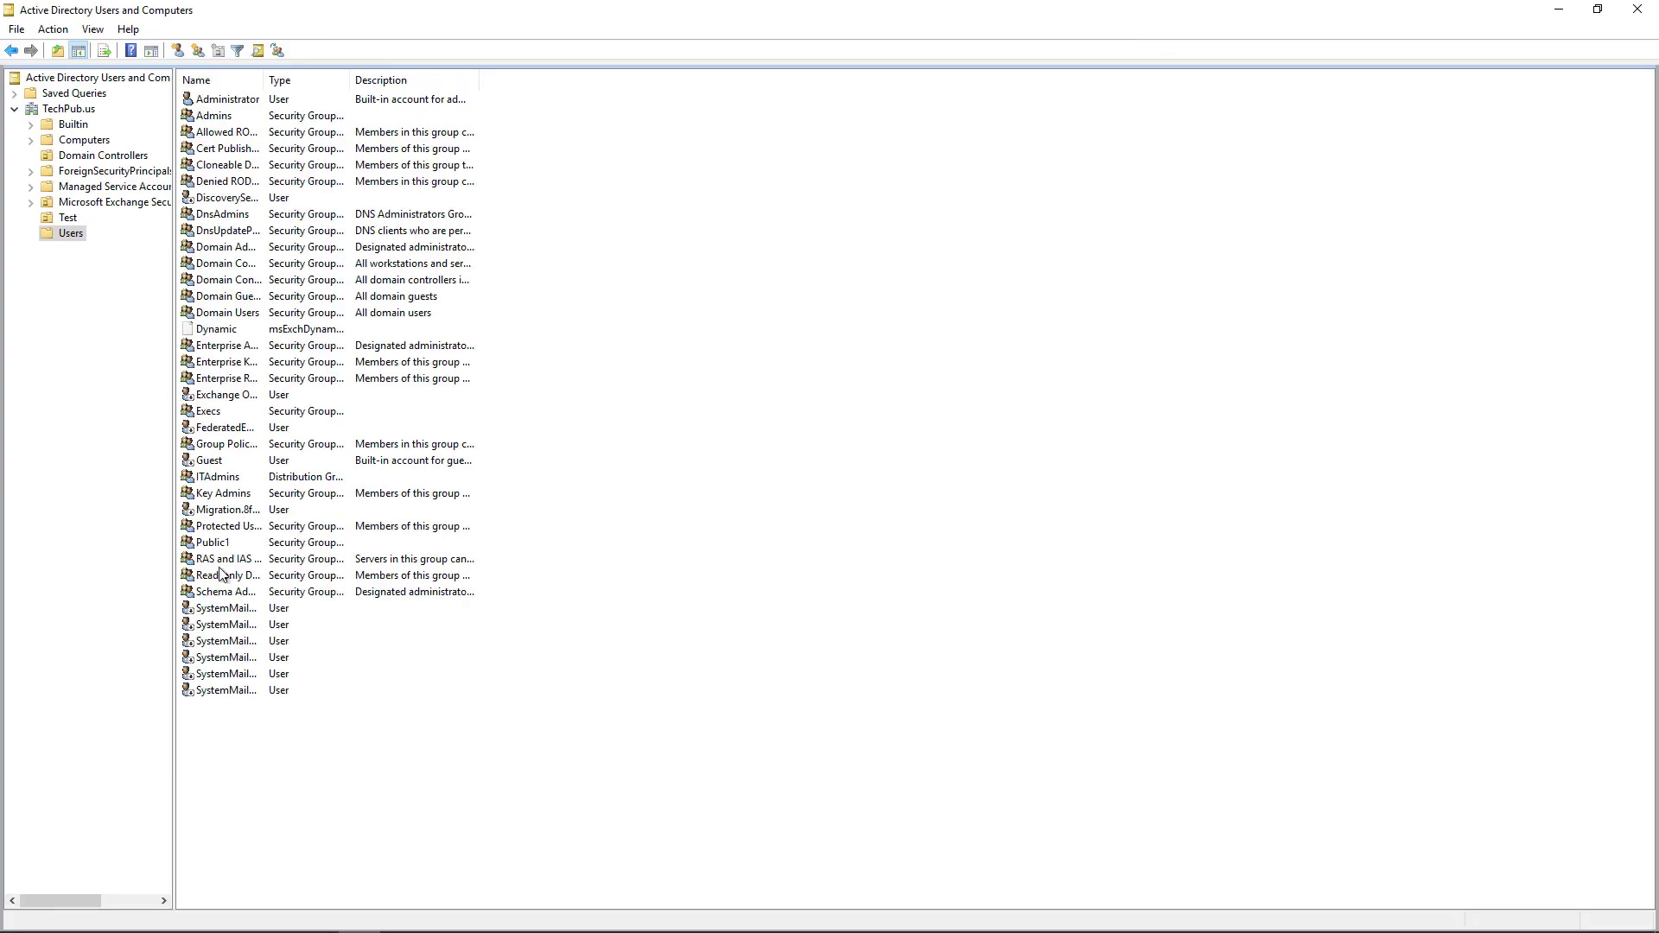
left_click(261, 754)
key("F5")
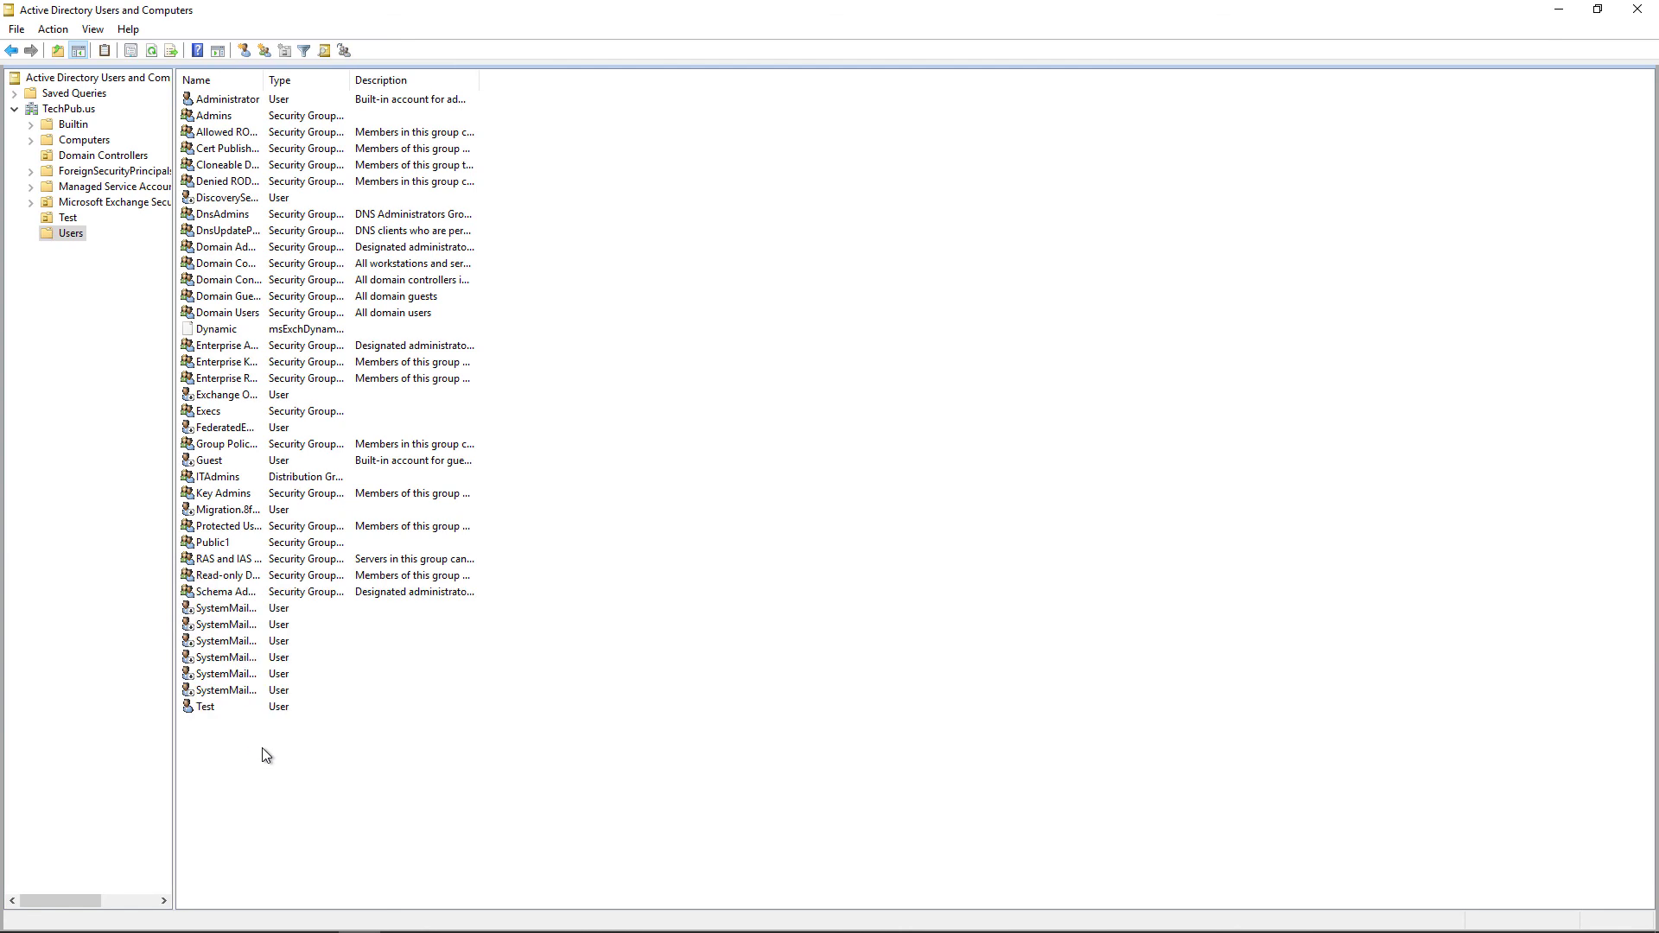
left_click(208, 709)
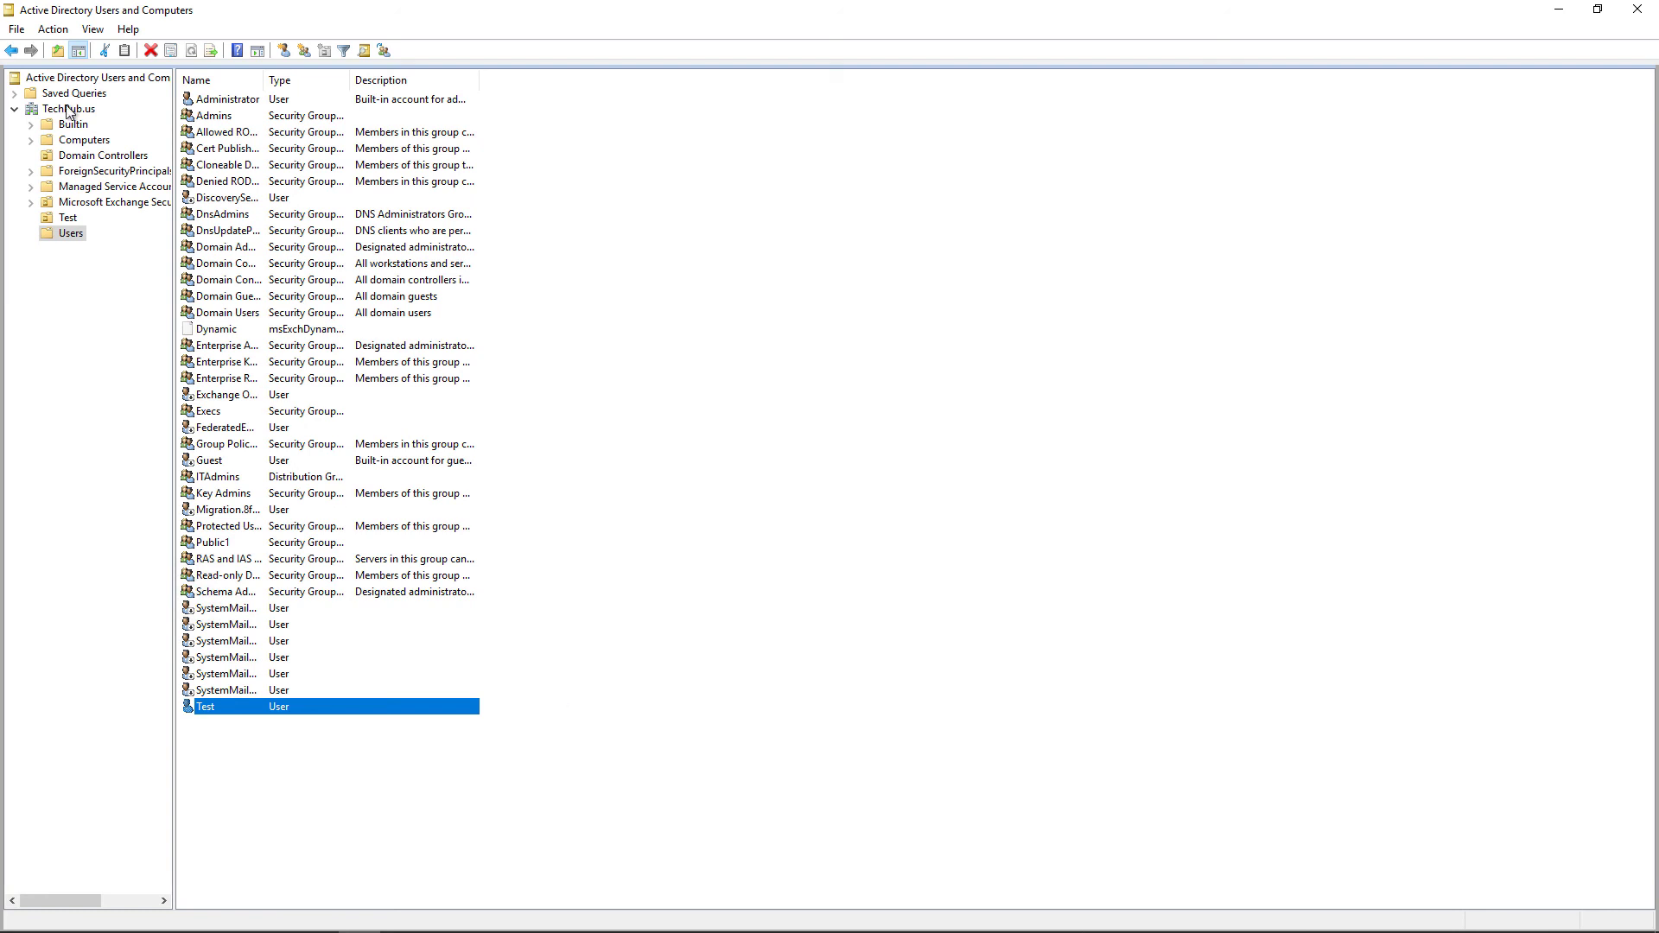
right_click(67, 111)
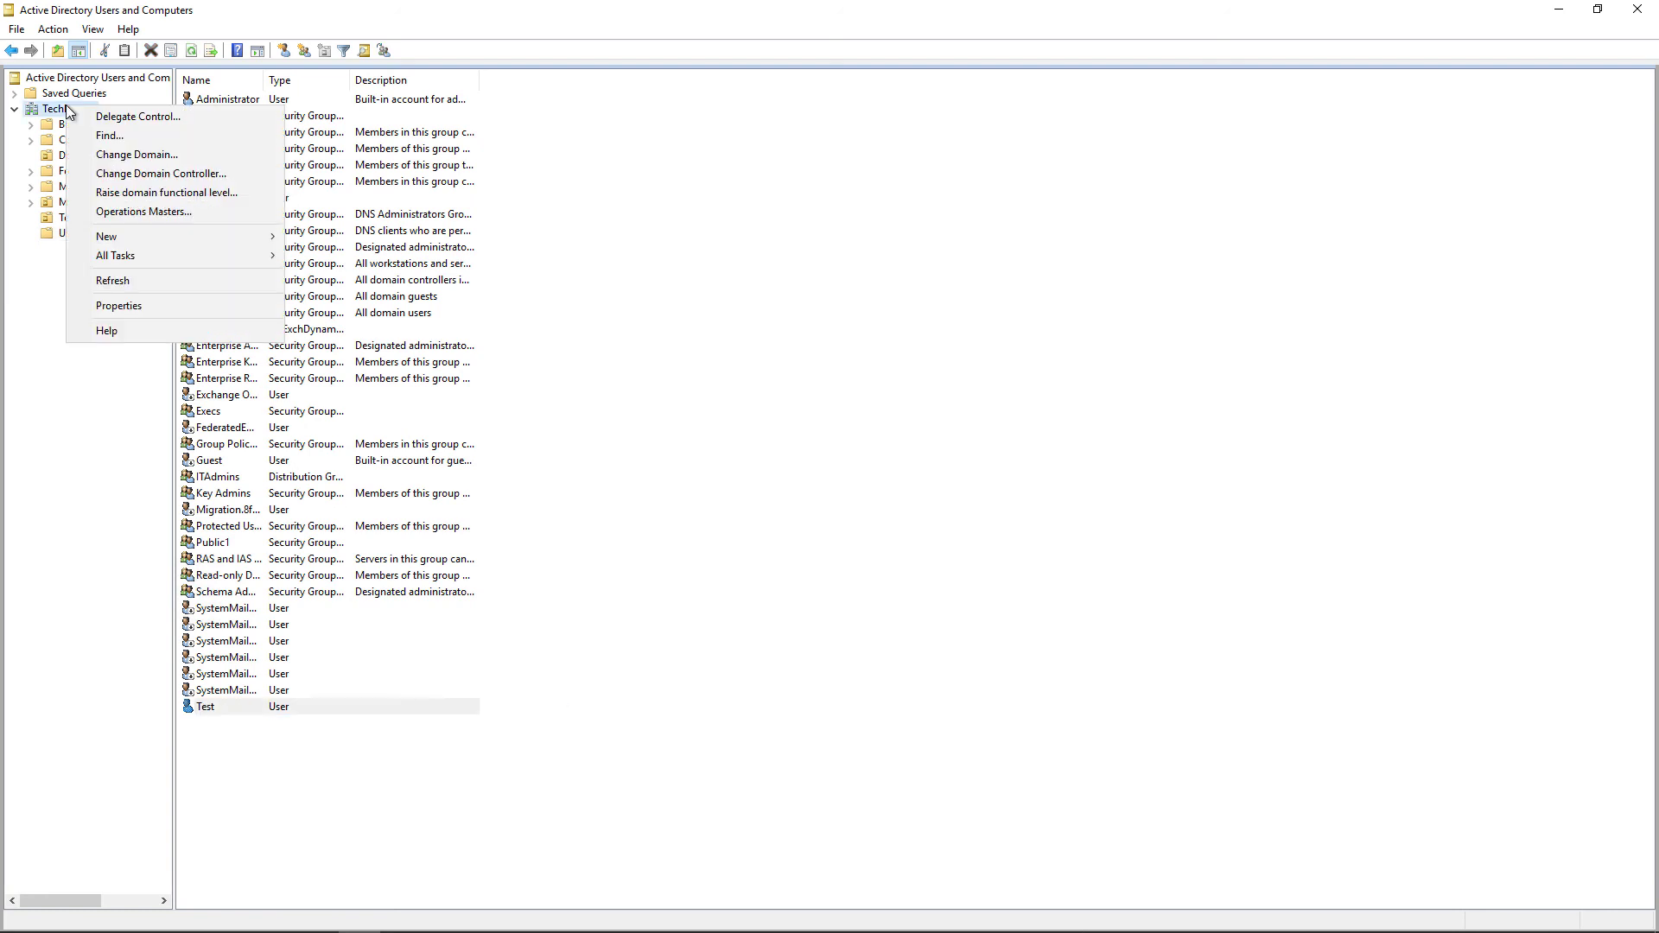
left_click(161, 211)
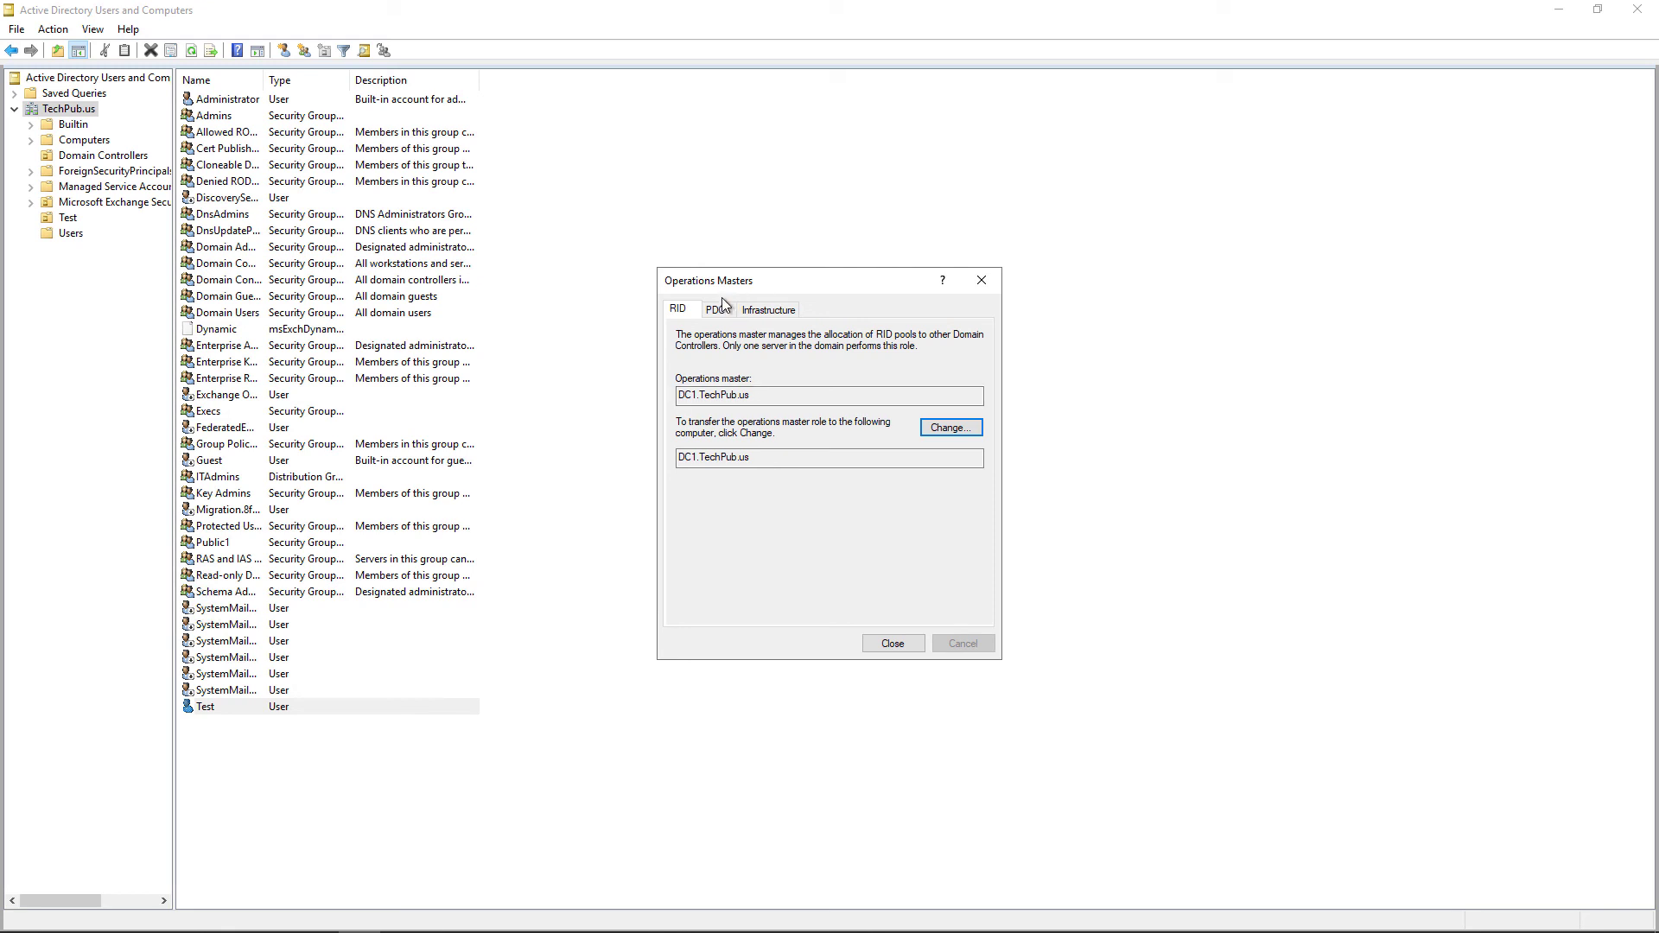
left_click(728, 310)
left_click(782, 315)
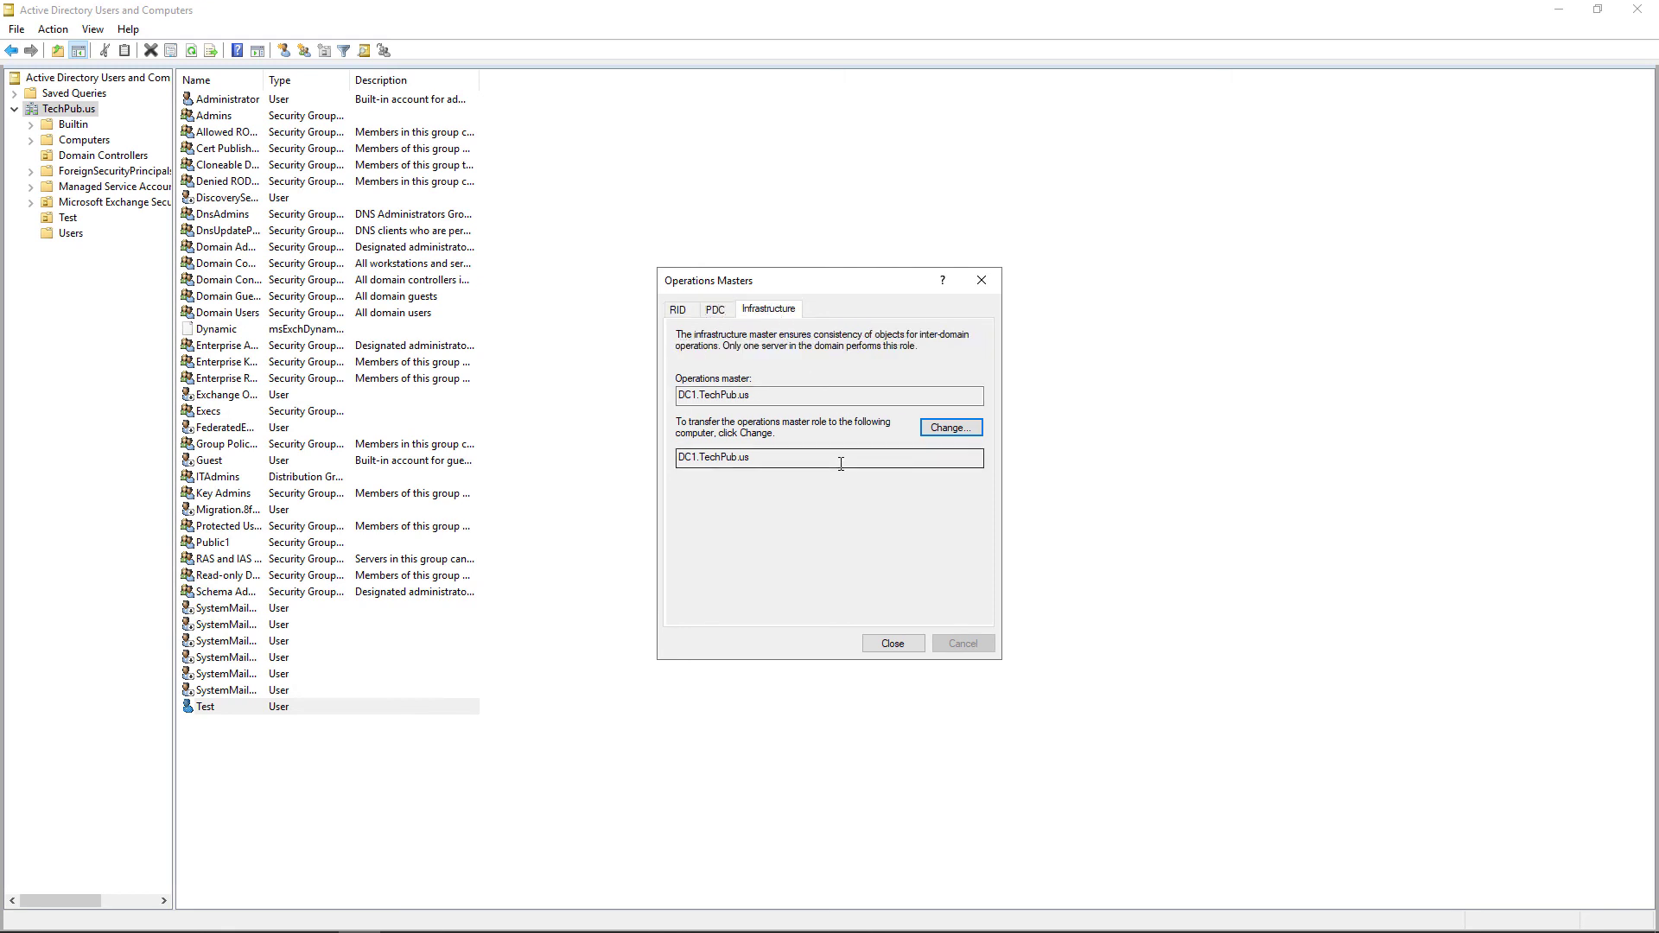
left_click(891, 643)
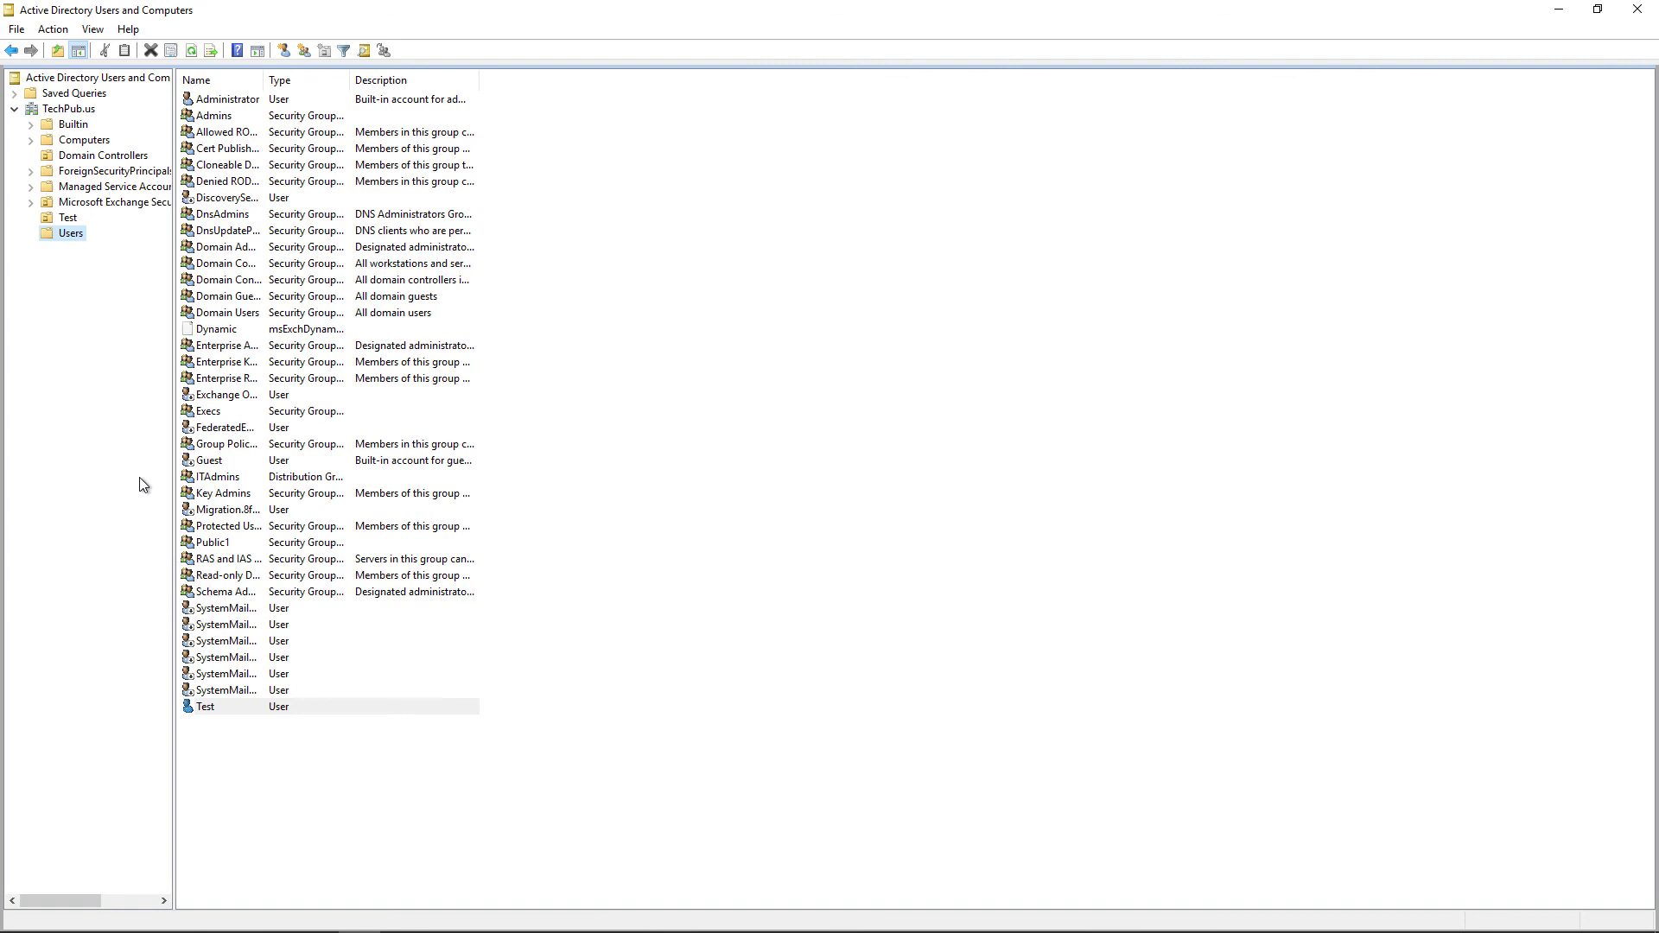